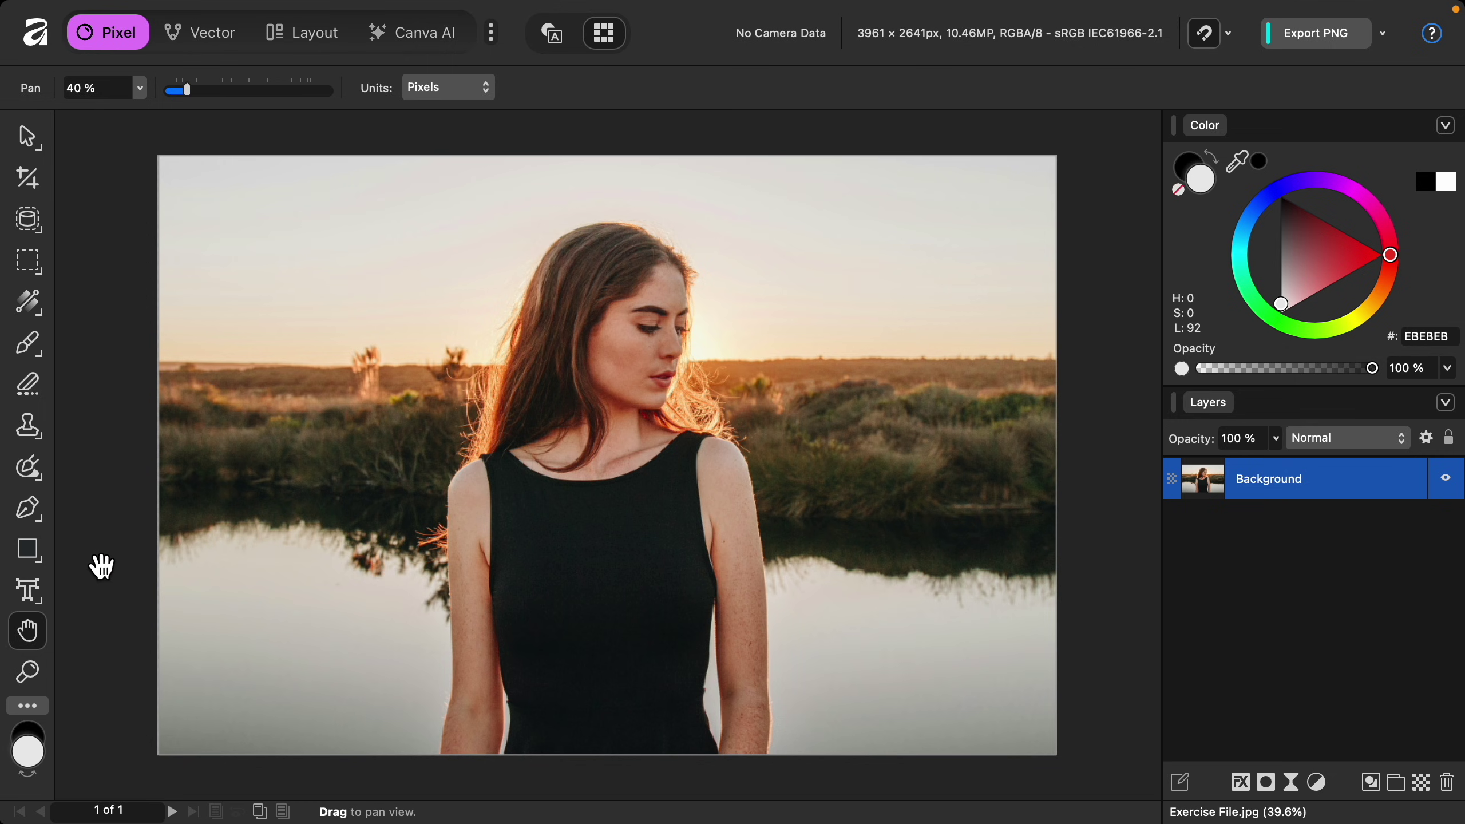
Open the shape tools flyout from the Rectangle tool in the left toolbar
{"action": "left_click", "coordinate": [43, 566]}
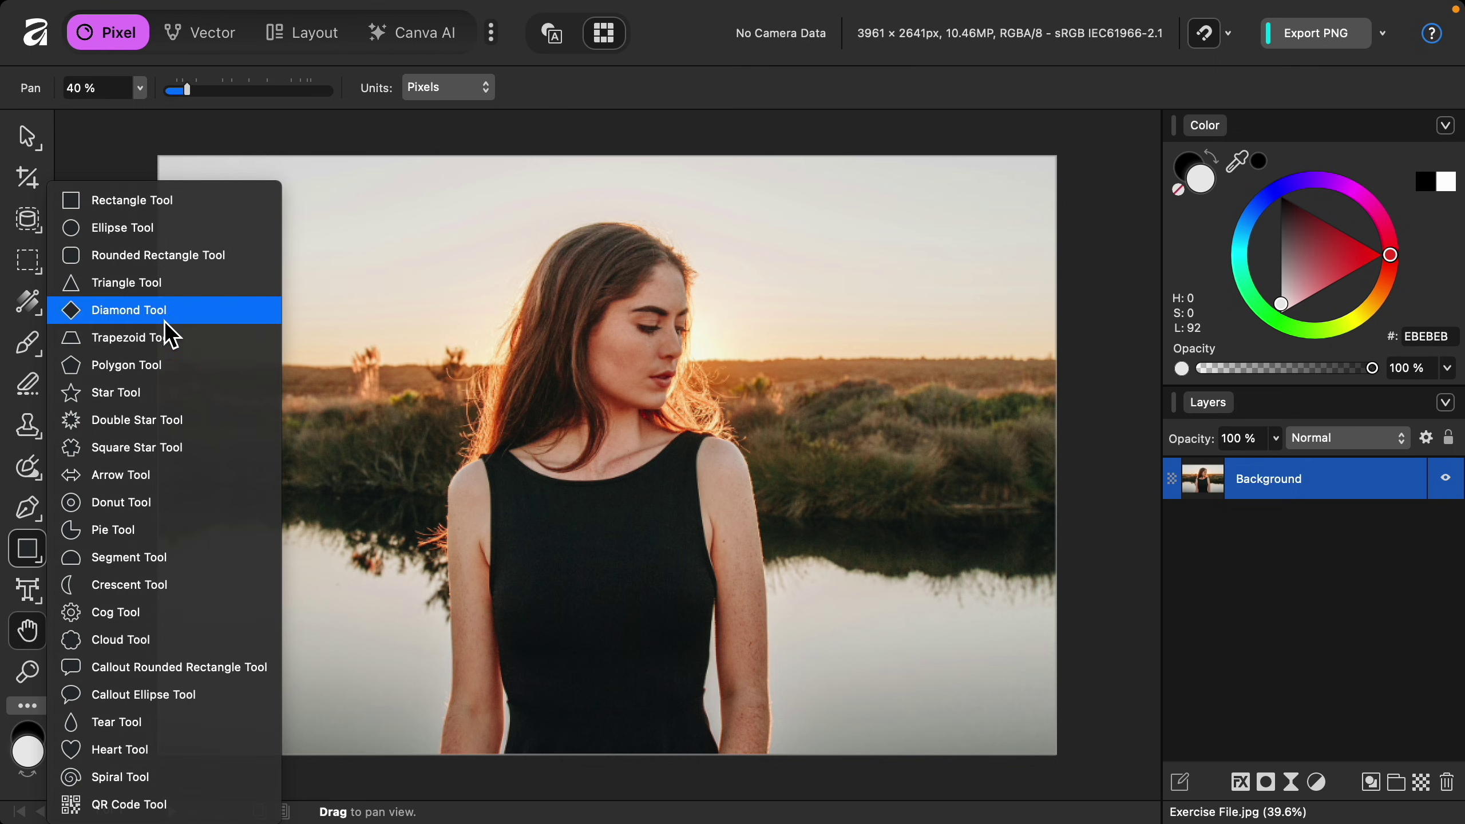
Draw a light grey circle over the face with the Ellipse Tool, then hide its layer
{"action": "left_click", "coordinate": [171, 236]}
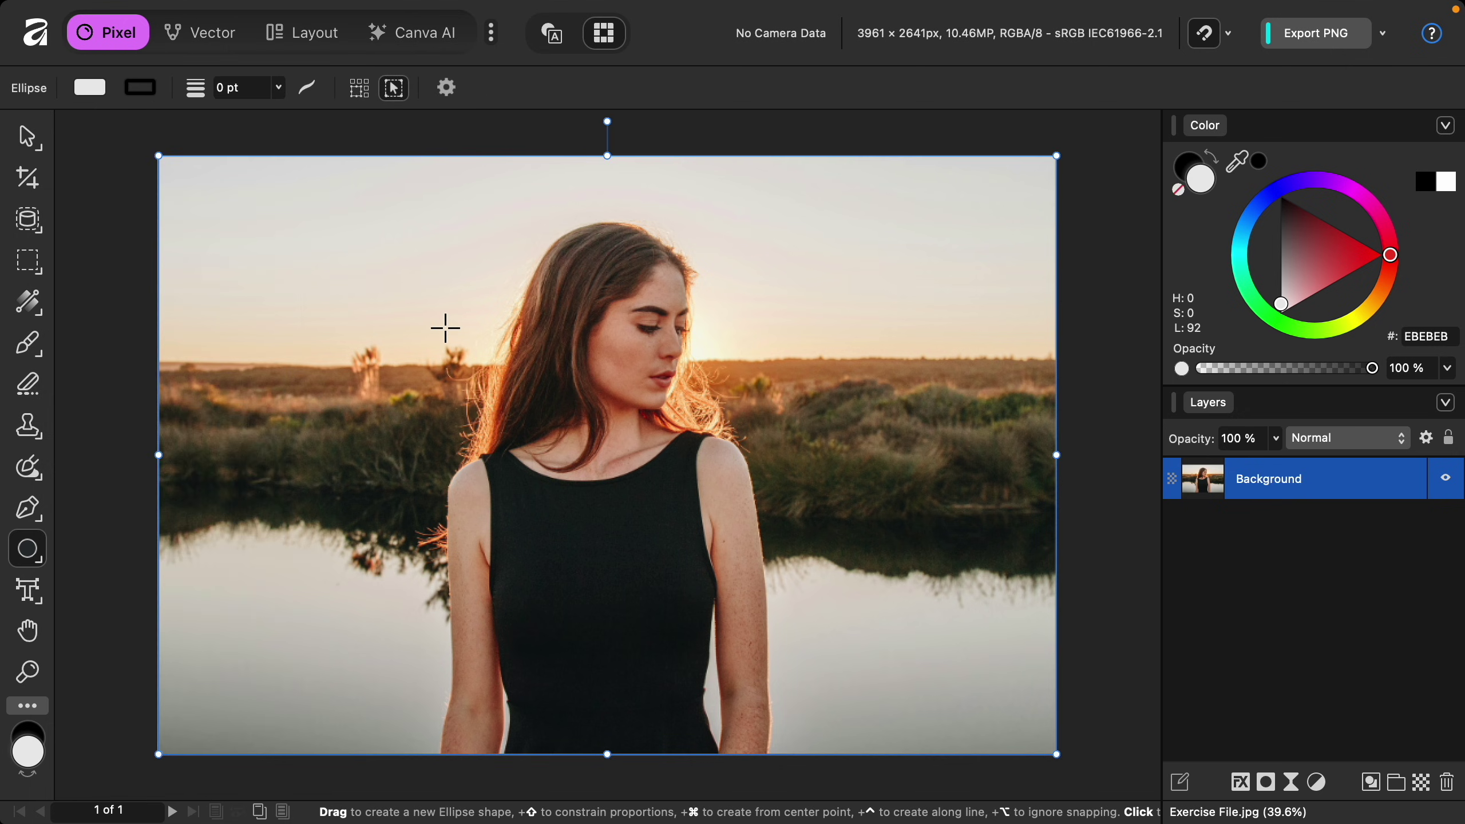
{"action": "left_click_drag", "start_coordinate": [431, 281], "coordinate": [949, 661]}
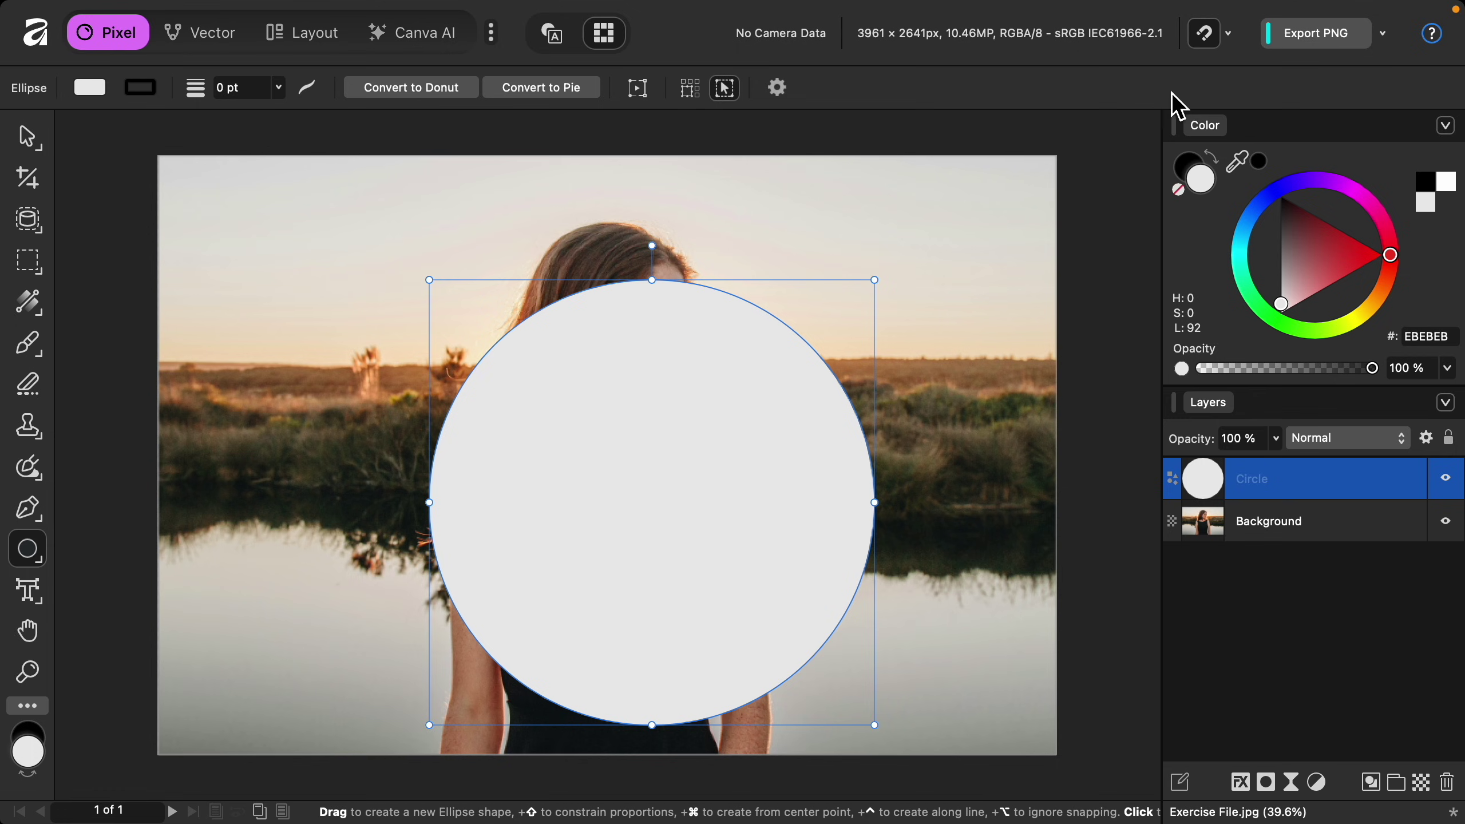
{"action": "left_click", "coordinate": [1203, 45]}
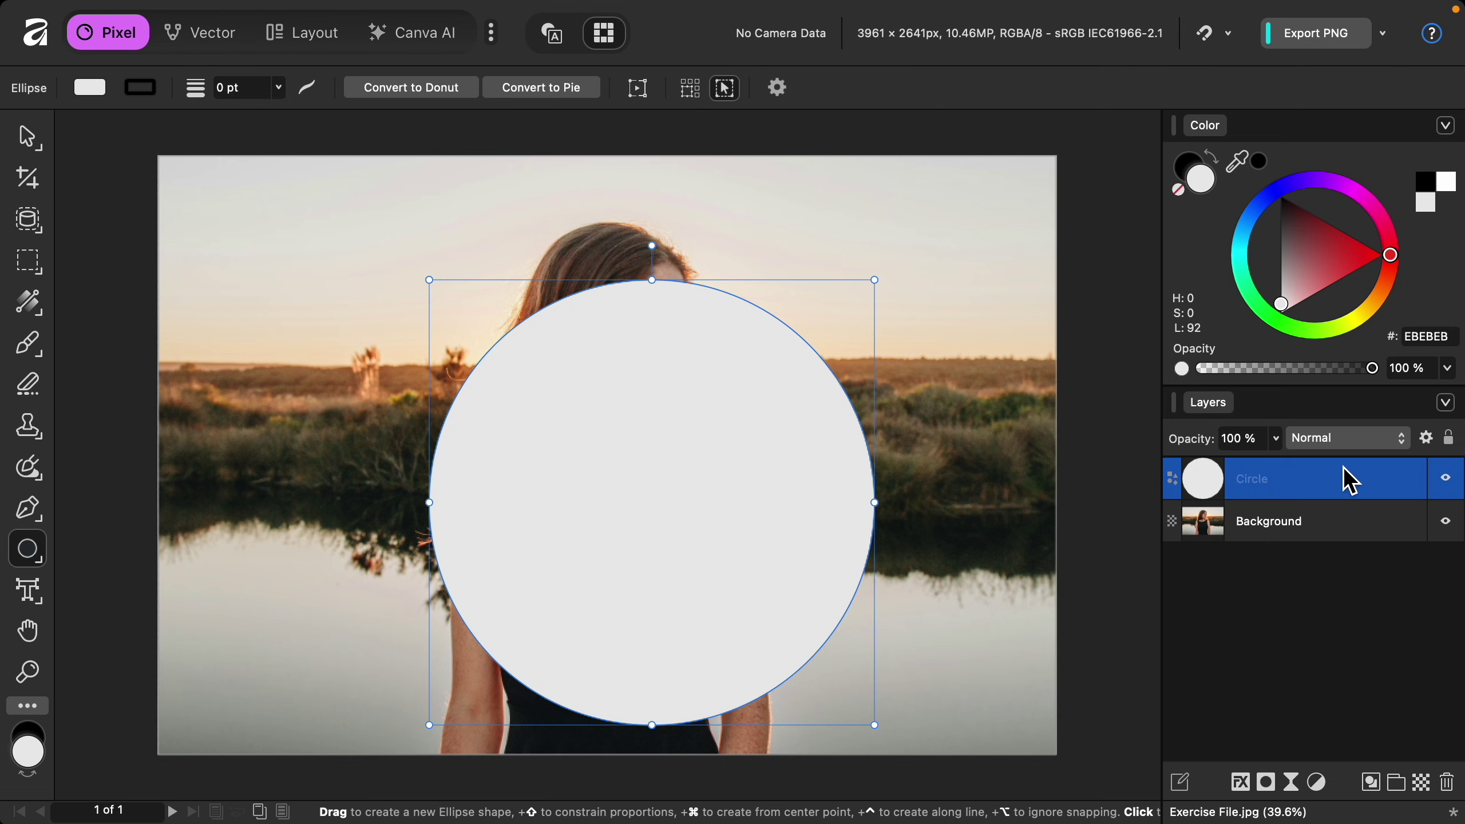
{"action": "left_click", "coordinate": [1446, 479]}
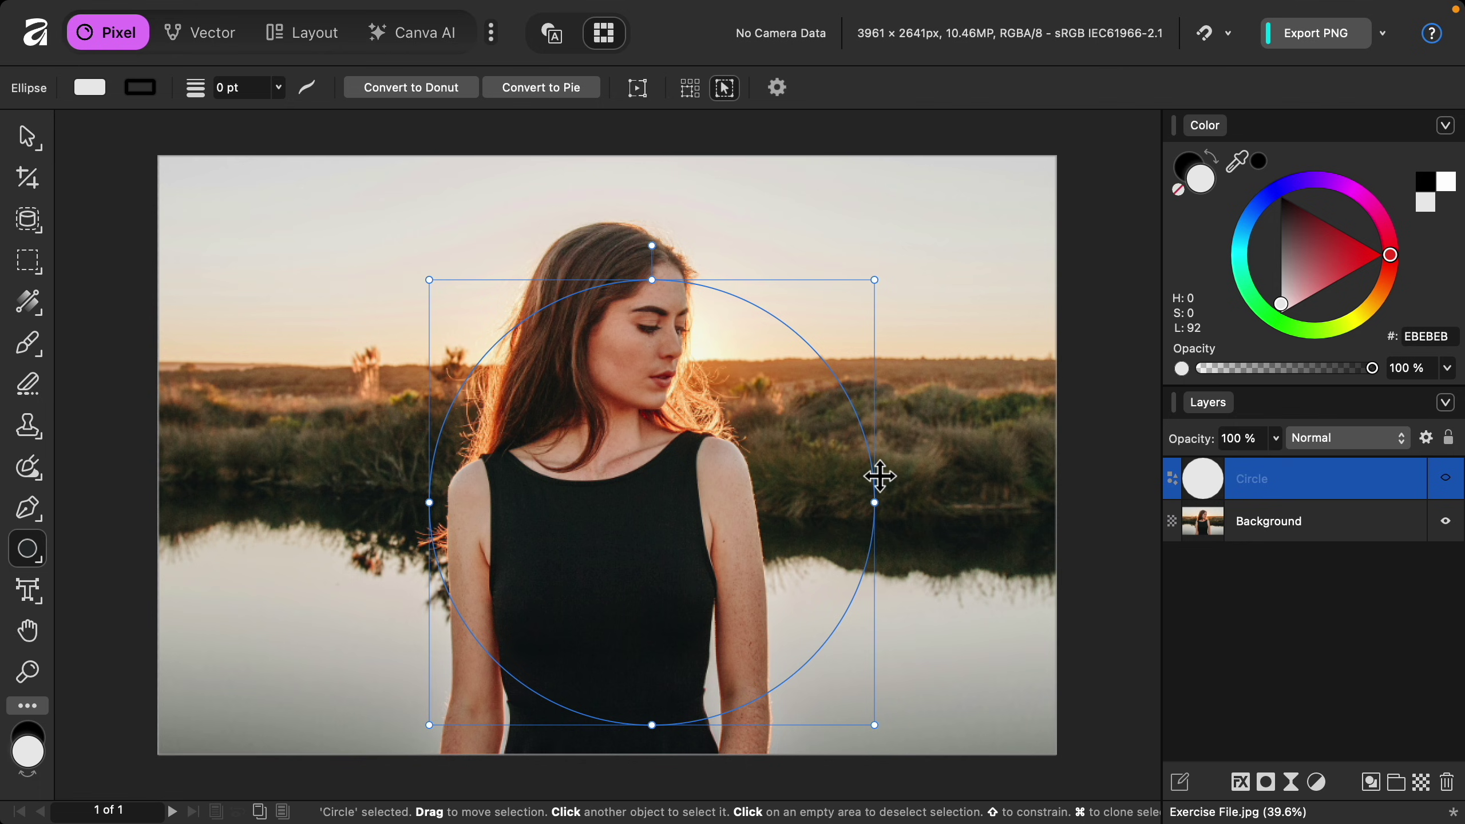
Nudge the circle left, show it again, and place the Background photo inside the Circle layer
{"action": "left_click_drag", "start_coordinate": [880, 476], "coordinate": [829, 484]}
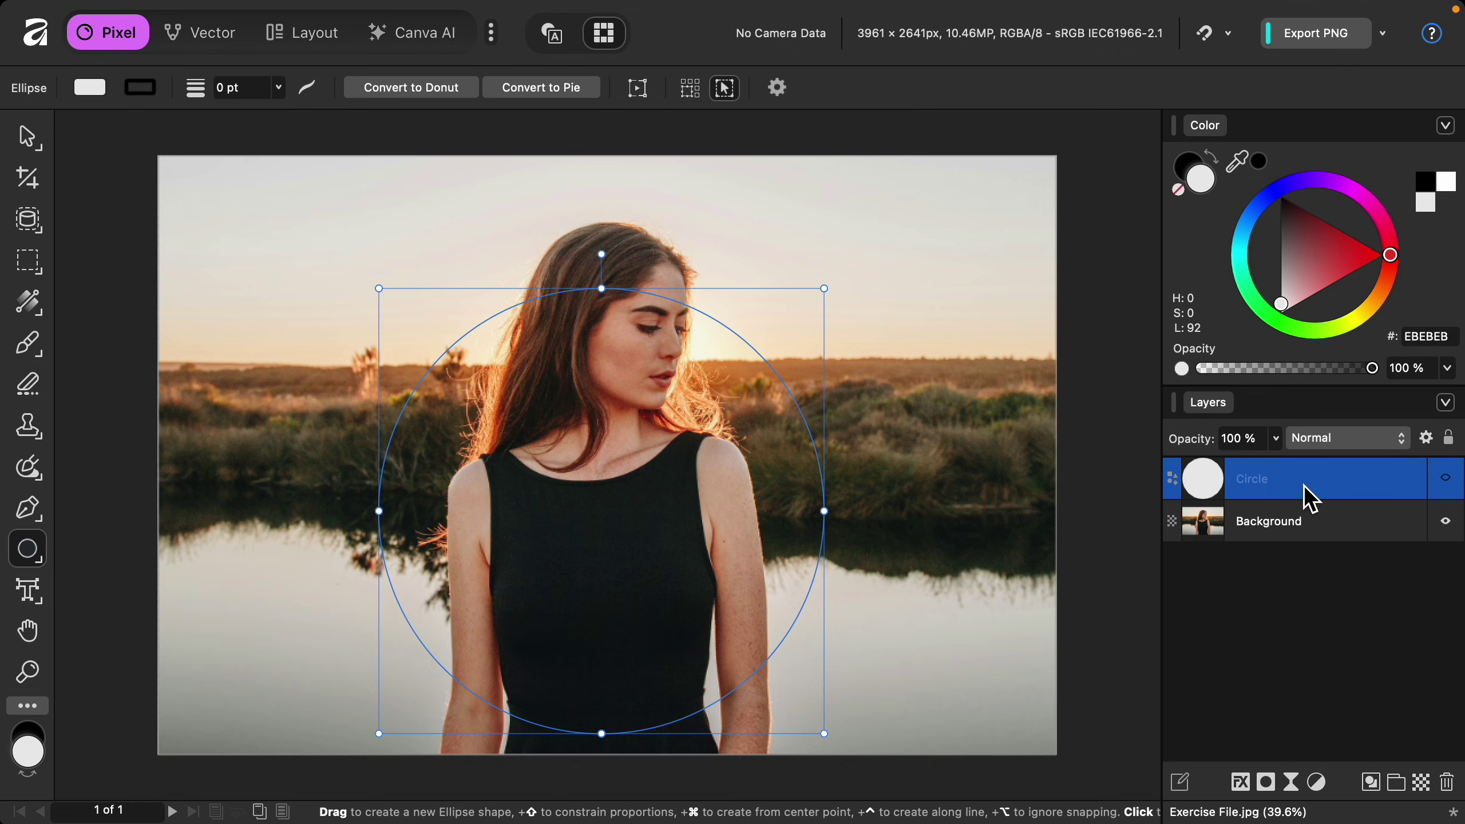
{"action": "left_click", "coordinate": [1446, 479]}
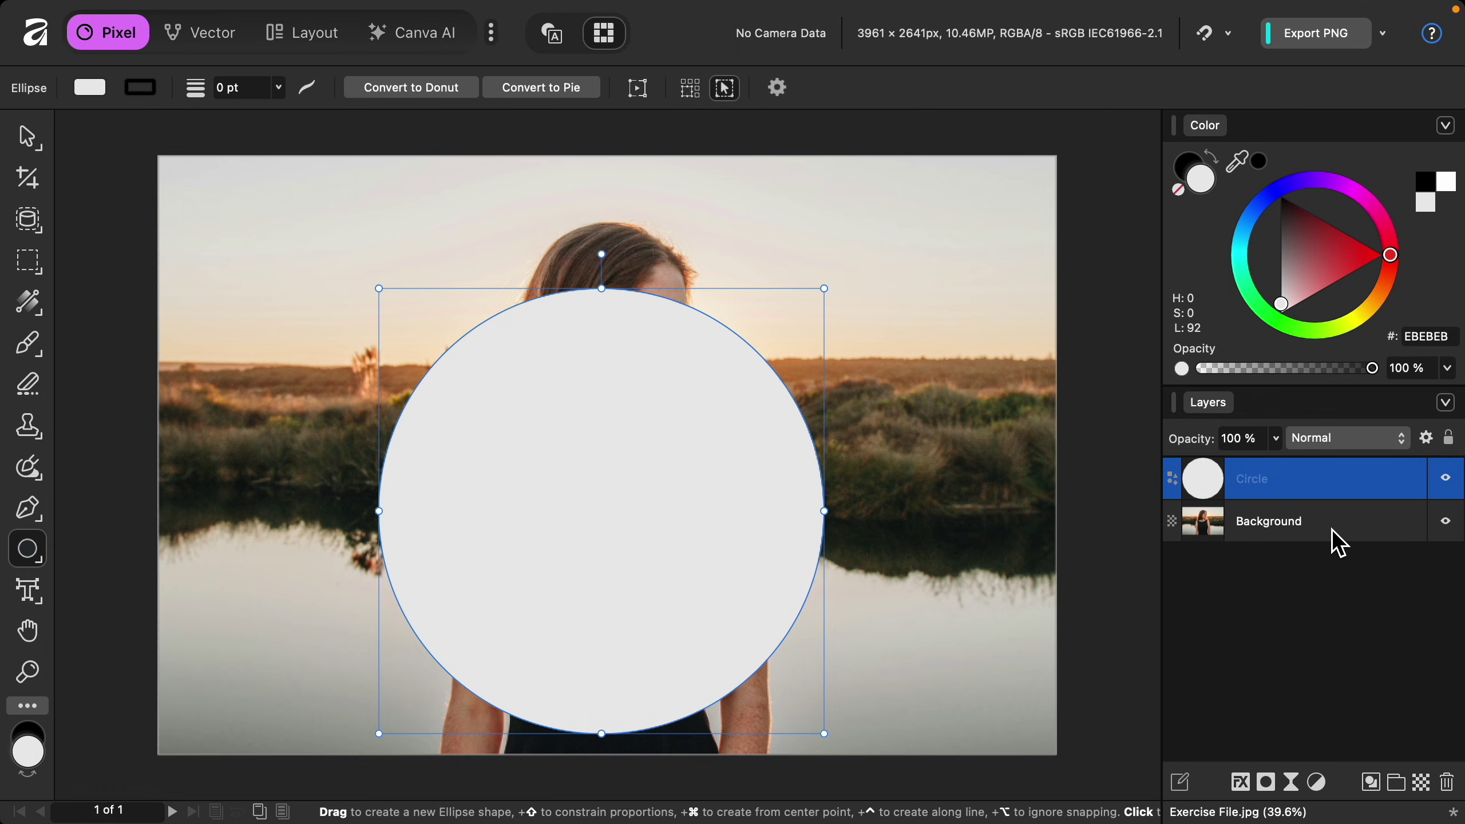
{"action": "left_click_drag", "start_coordinate": [1331, 527], "coordinate": [1326, 498]}
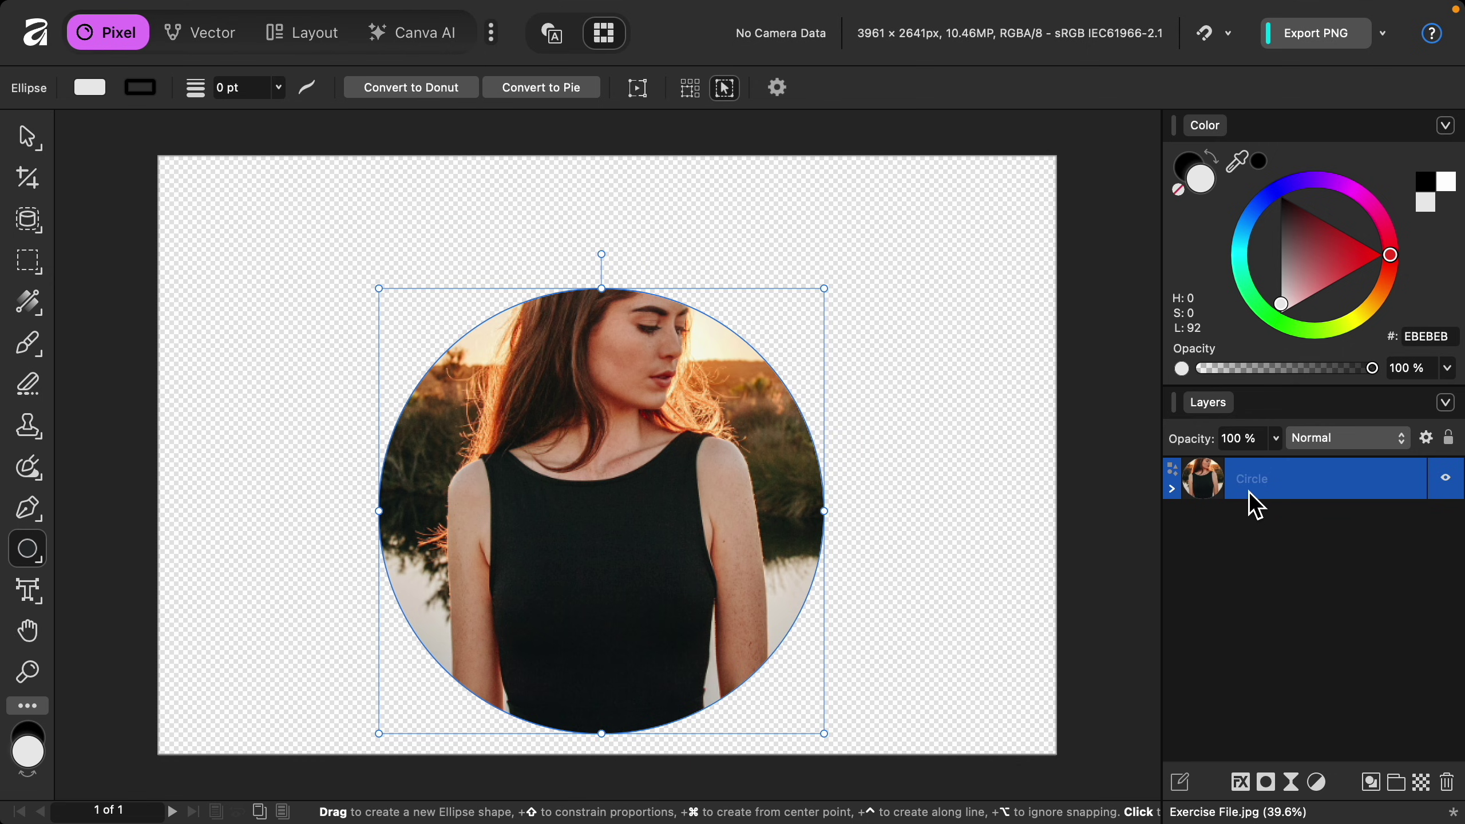
Expand the Circle layer and select the Background photo nested inside it
{"action": "left_click", "coordinate": [1172, 489]}
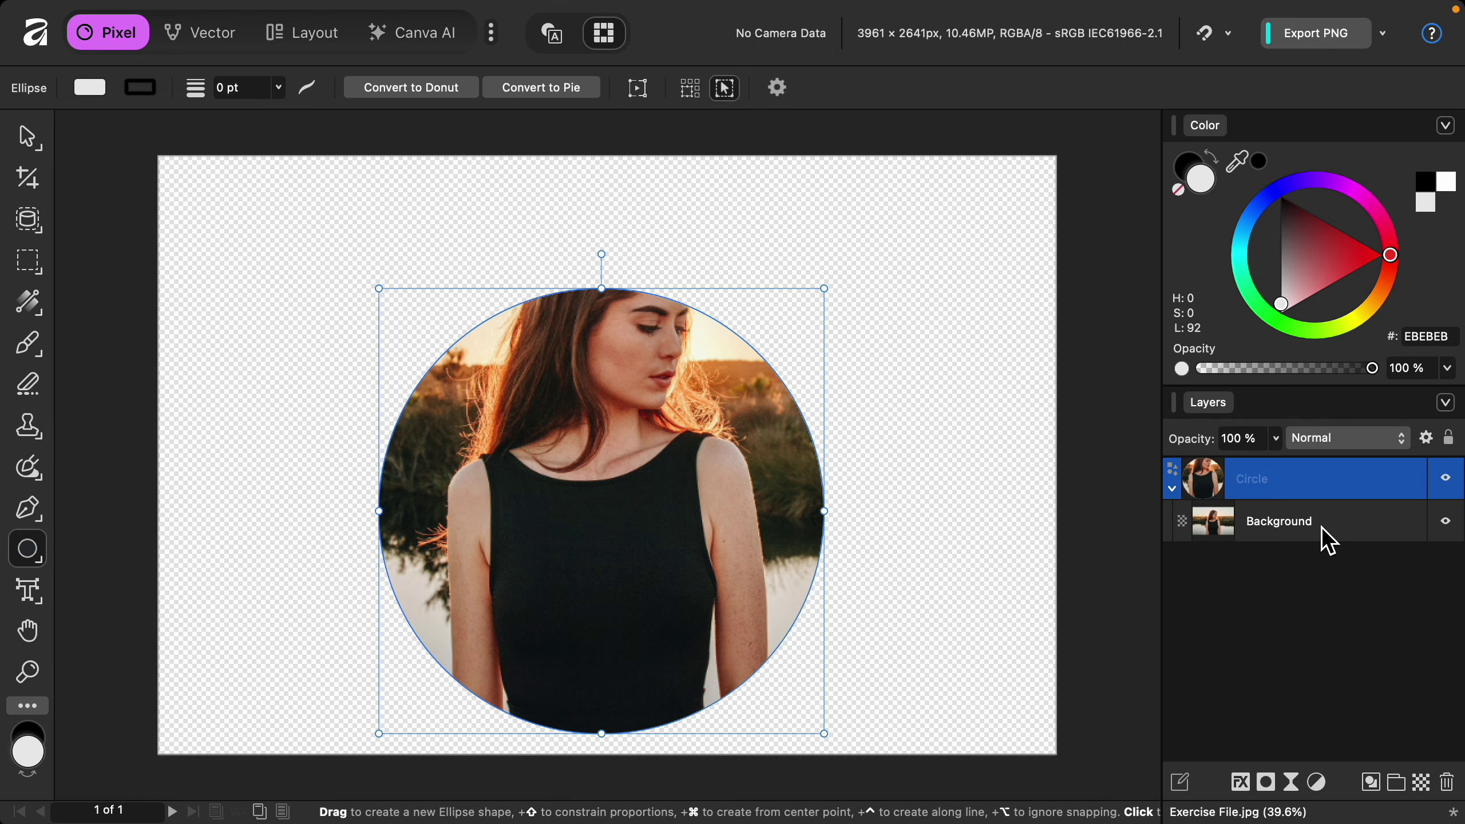
{"action": "left_click", "coordinate": [1352, 540]}
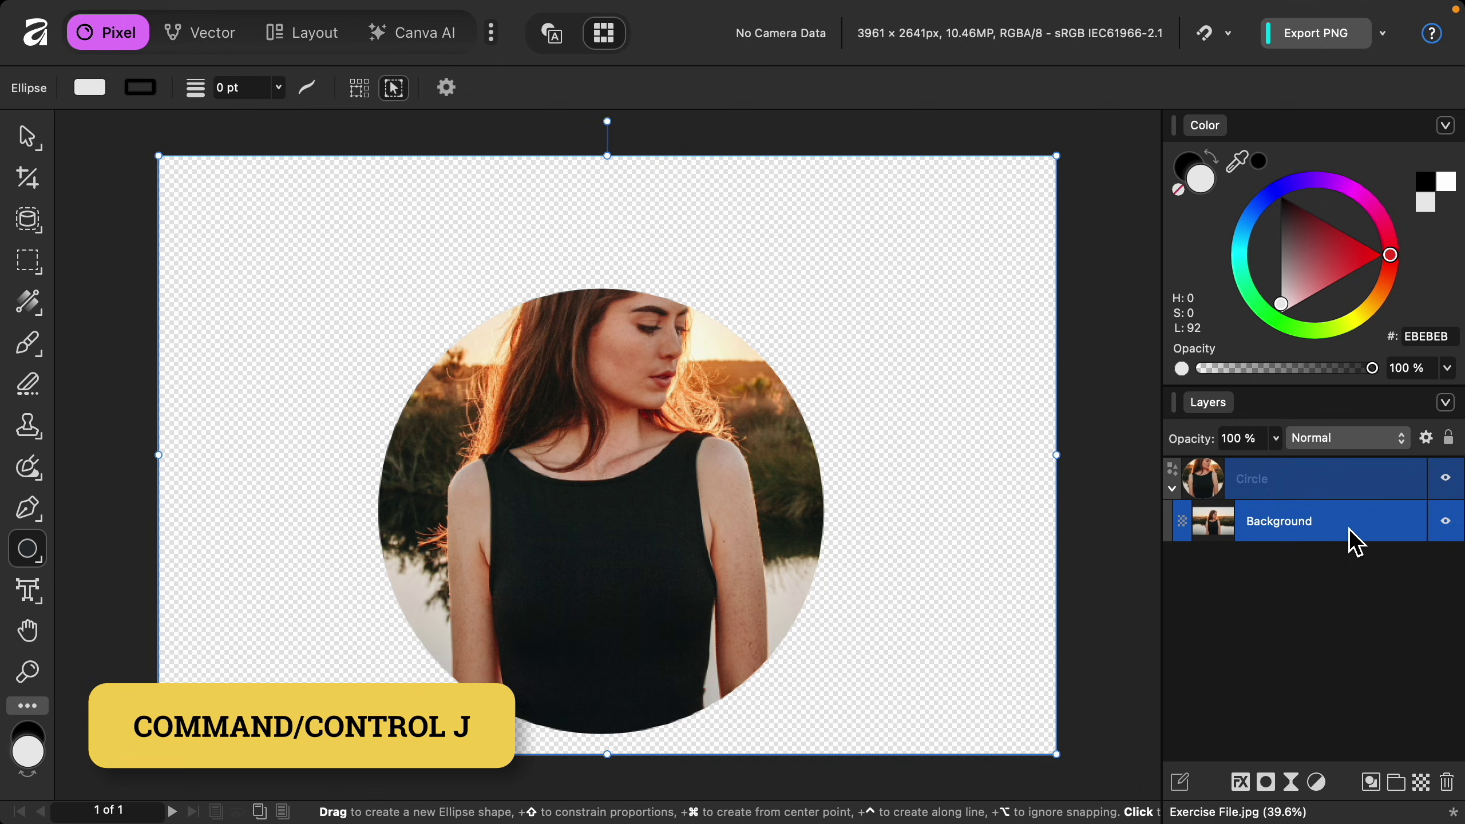
Duplicate the nested Background photo and move the copy above the Circle layer
{"action": "key", "text": "ctrl+j"}
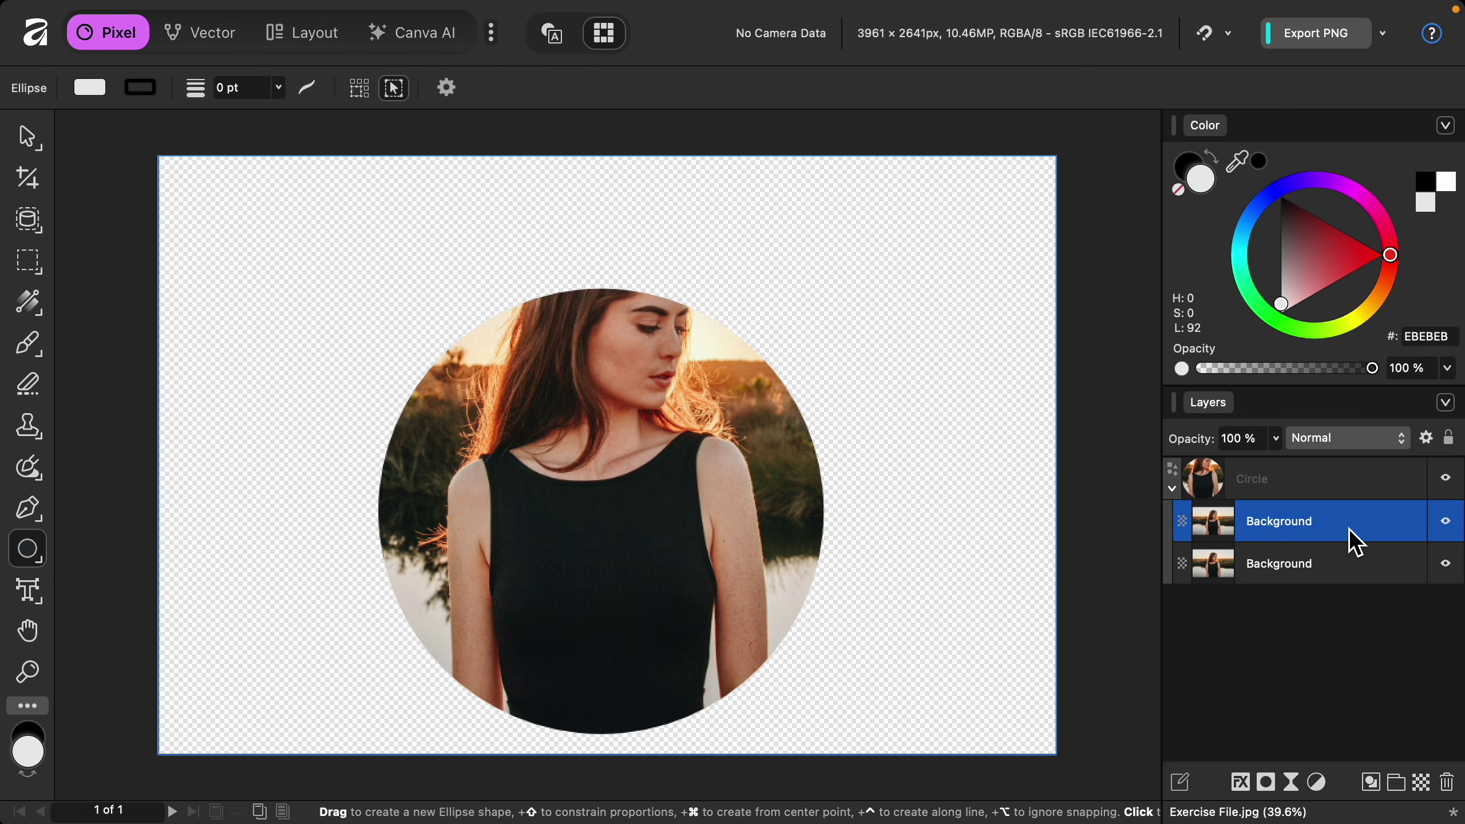
{"action": "left_click_drag", "start_coordinate": [1355, 542], "coordinate": [1344, 474]}
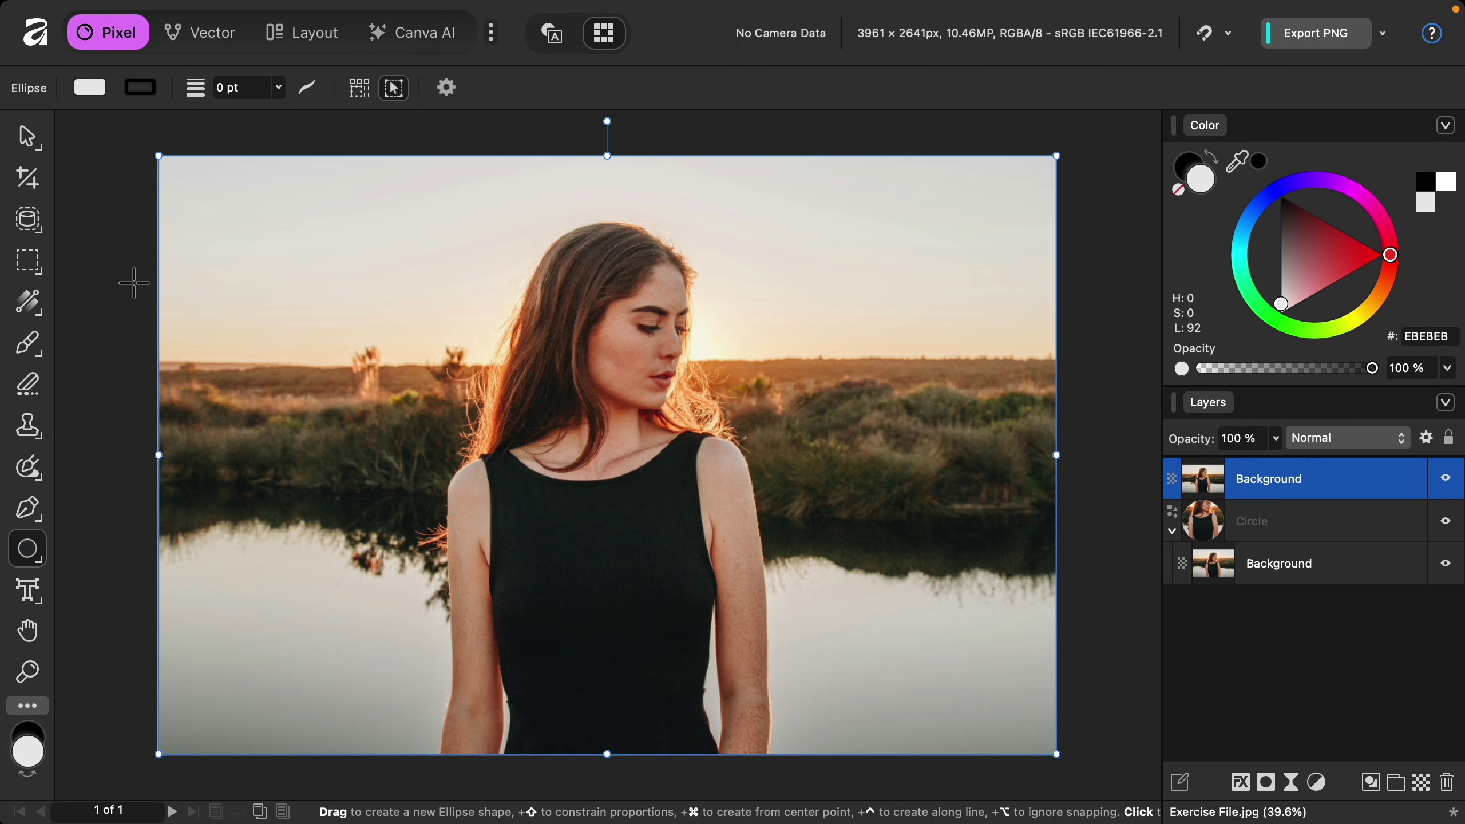
{"action": "left_click", "coordinate": [43, 236]}
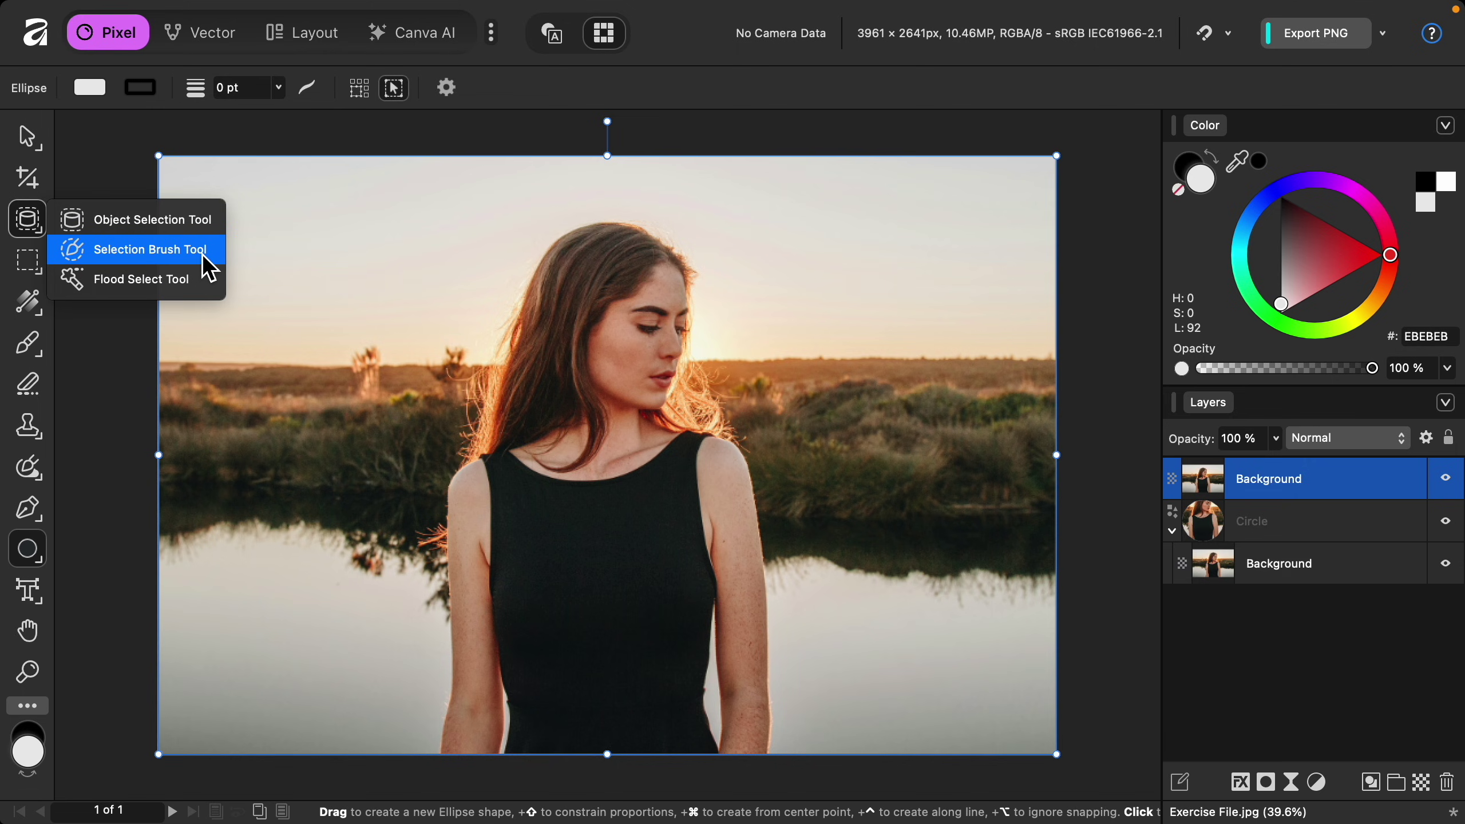
Brush-select the head and hair at 214.4 px brush size, subtracting the stray sky bump
{"action": "left_click", "coordinate": [150, 249]}
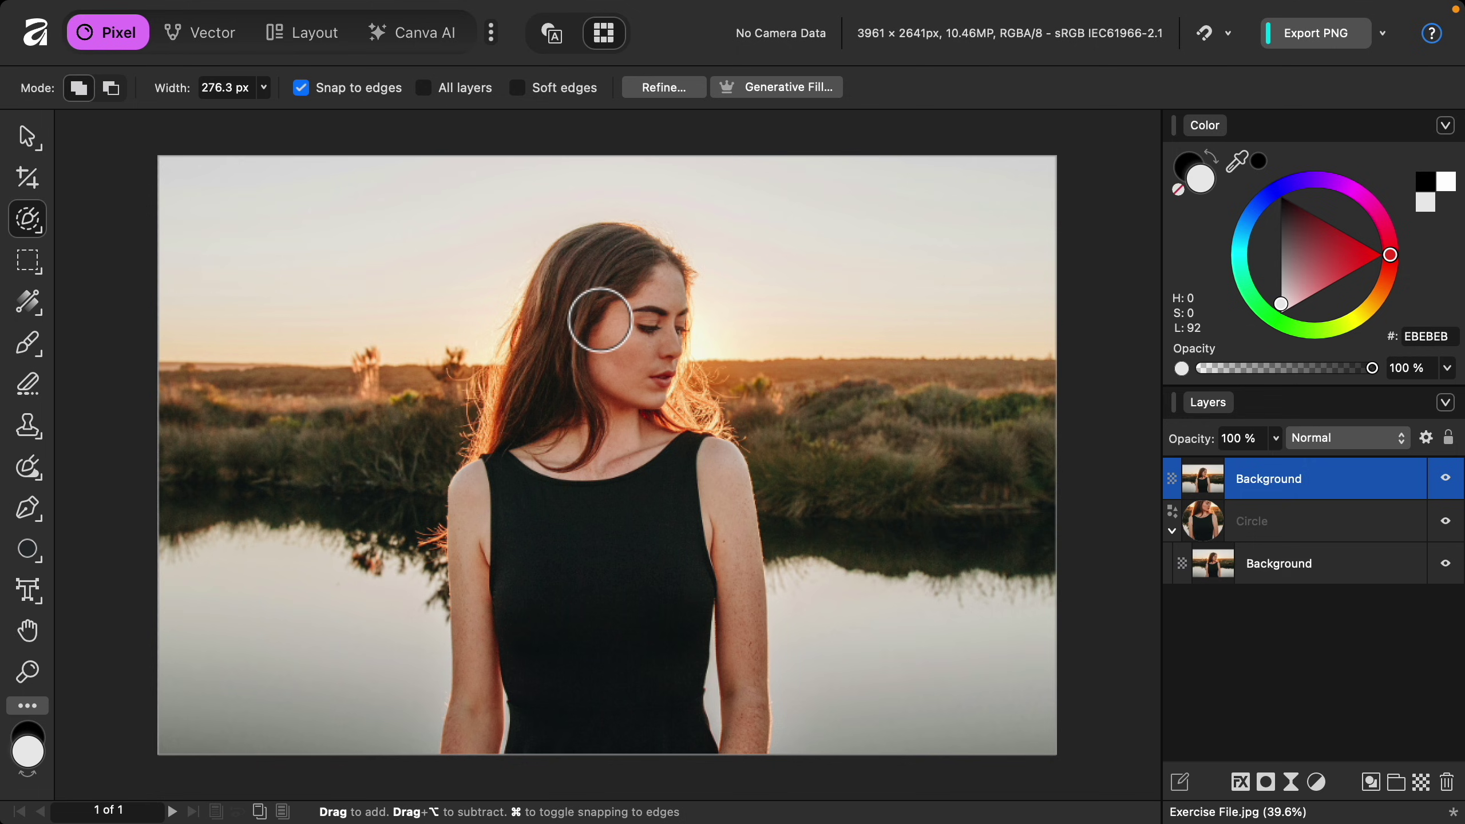
{"action": "key", "text": "bracketleft"}
{"action": "key", "text": "bracketleft"}
{"action": "key", "text": "bracketleft"}
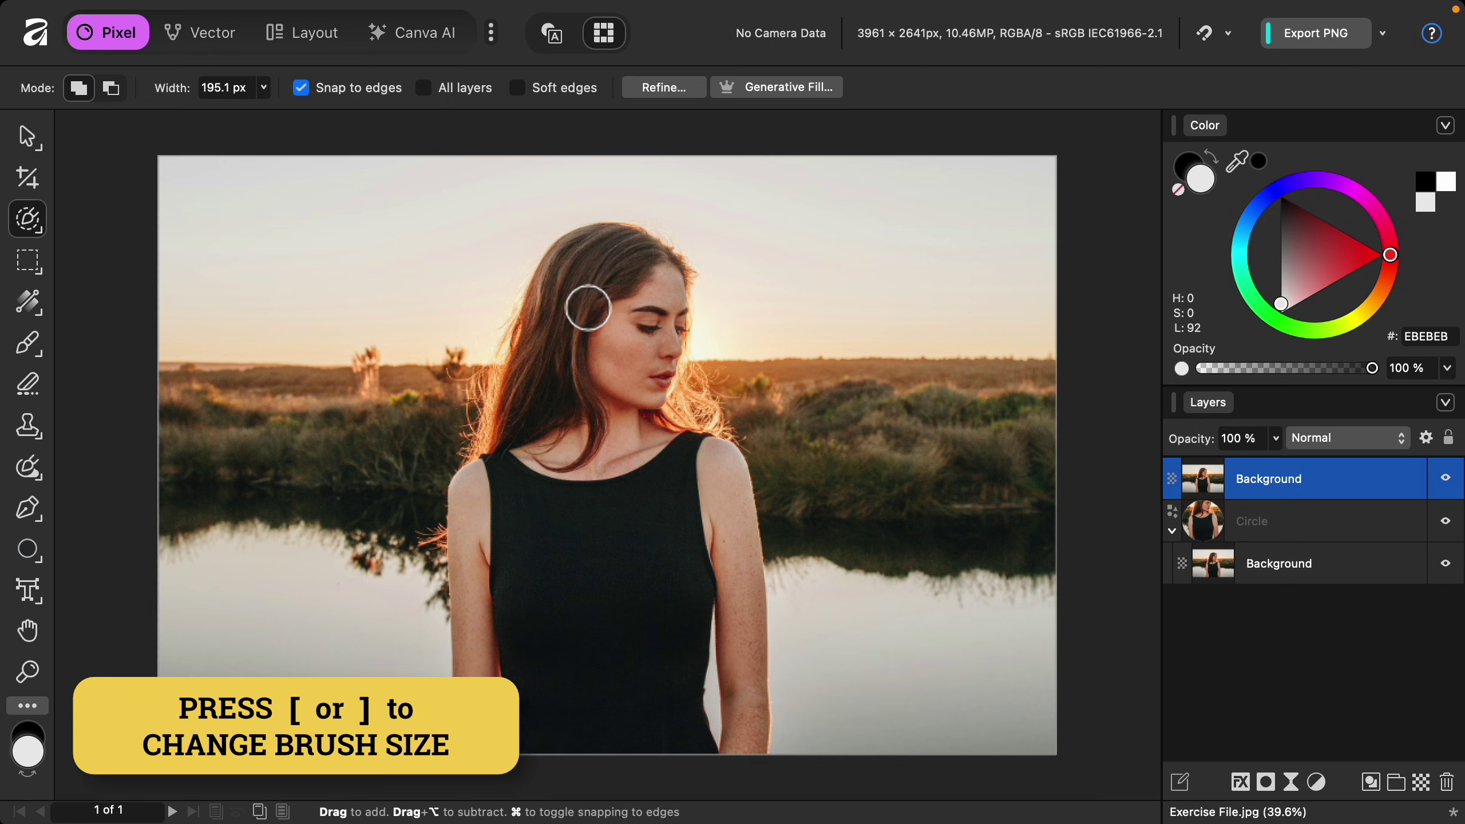
{"action": "key", "text": "bracketright"}
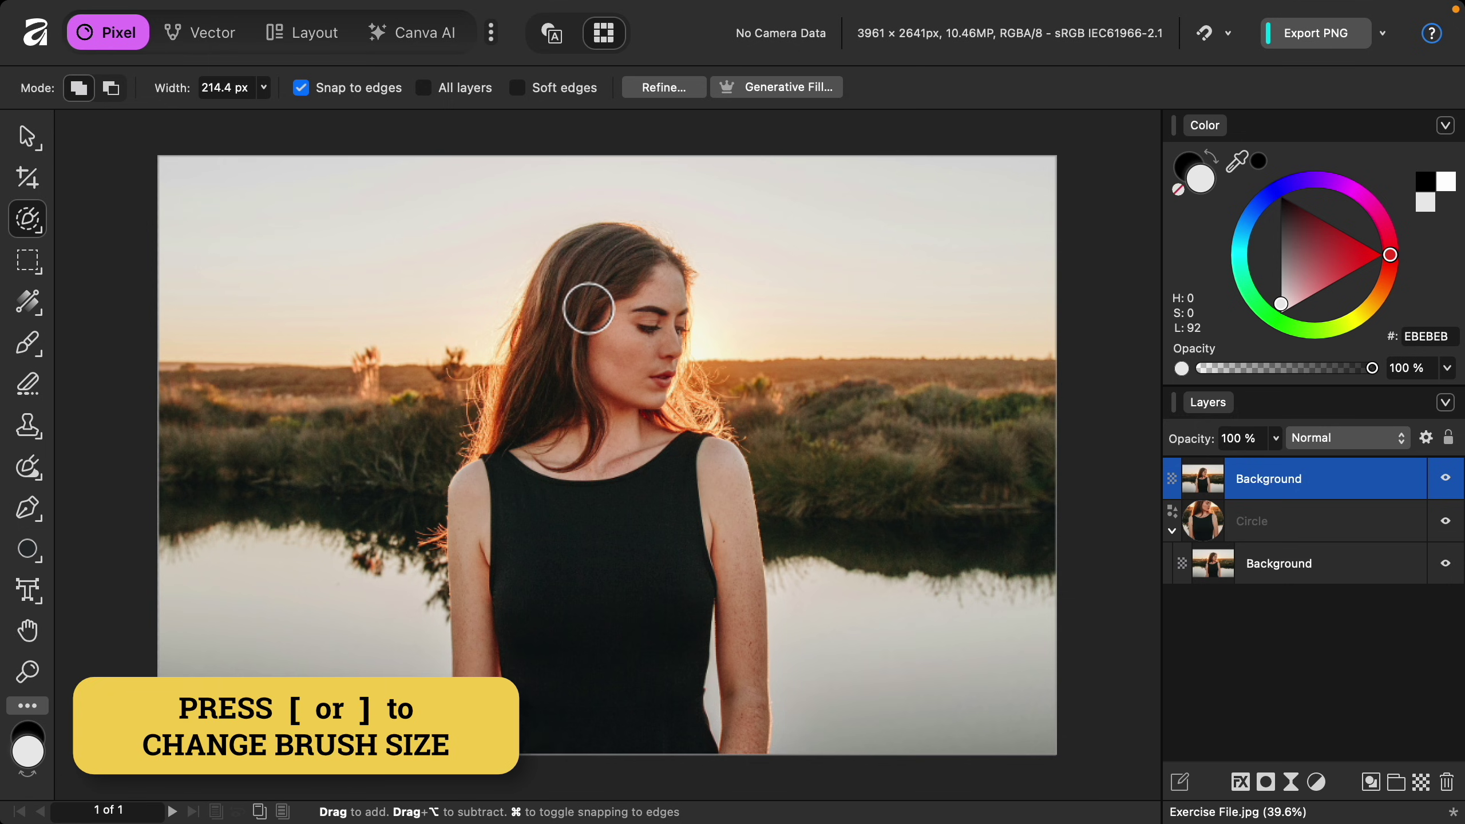
{"action": "mouse_move", "coordinate": [562, 340]}
{"action": "left_mouse_down"}
{"action": "mouse_move", "coordinate": [572, 301]}
{"action": "mouse_move", "coordinate": [605, 280]}
{"action": "left_mouse_up"}
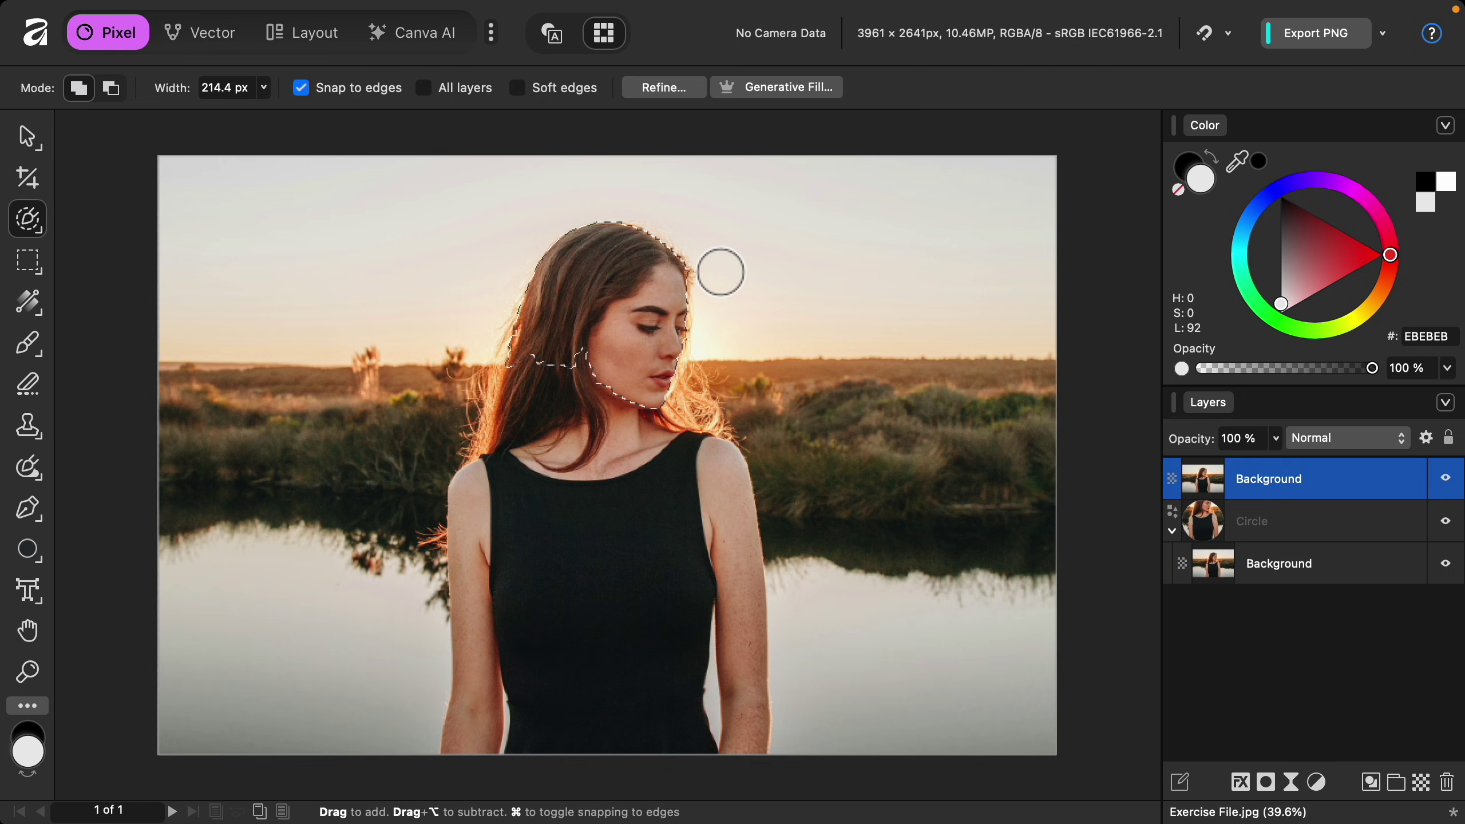
{"action": "left_click_drag", "start_coordinate": [670, 267], "coordinate": [693, 235]}
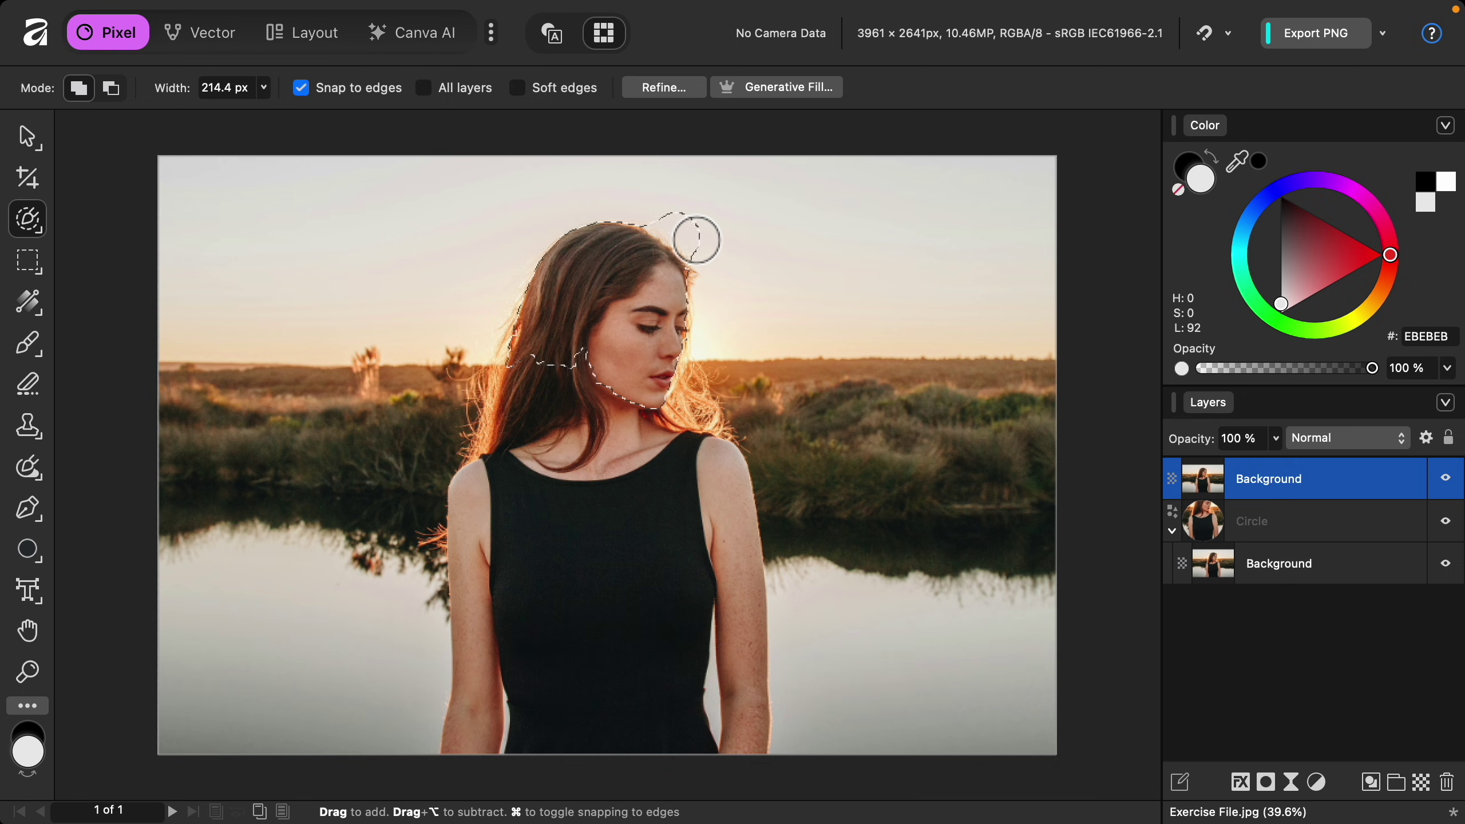
{"action": "key", "text": "alt"}
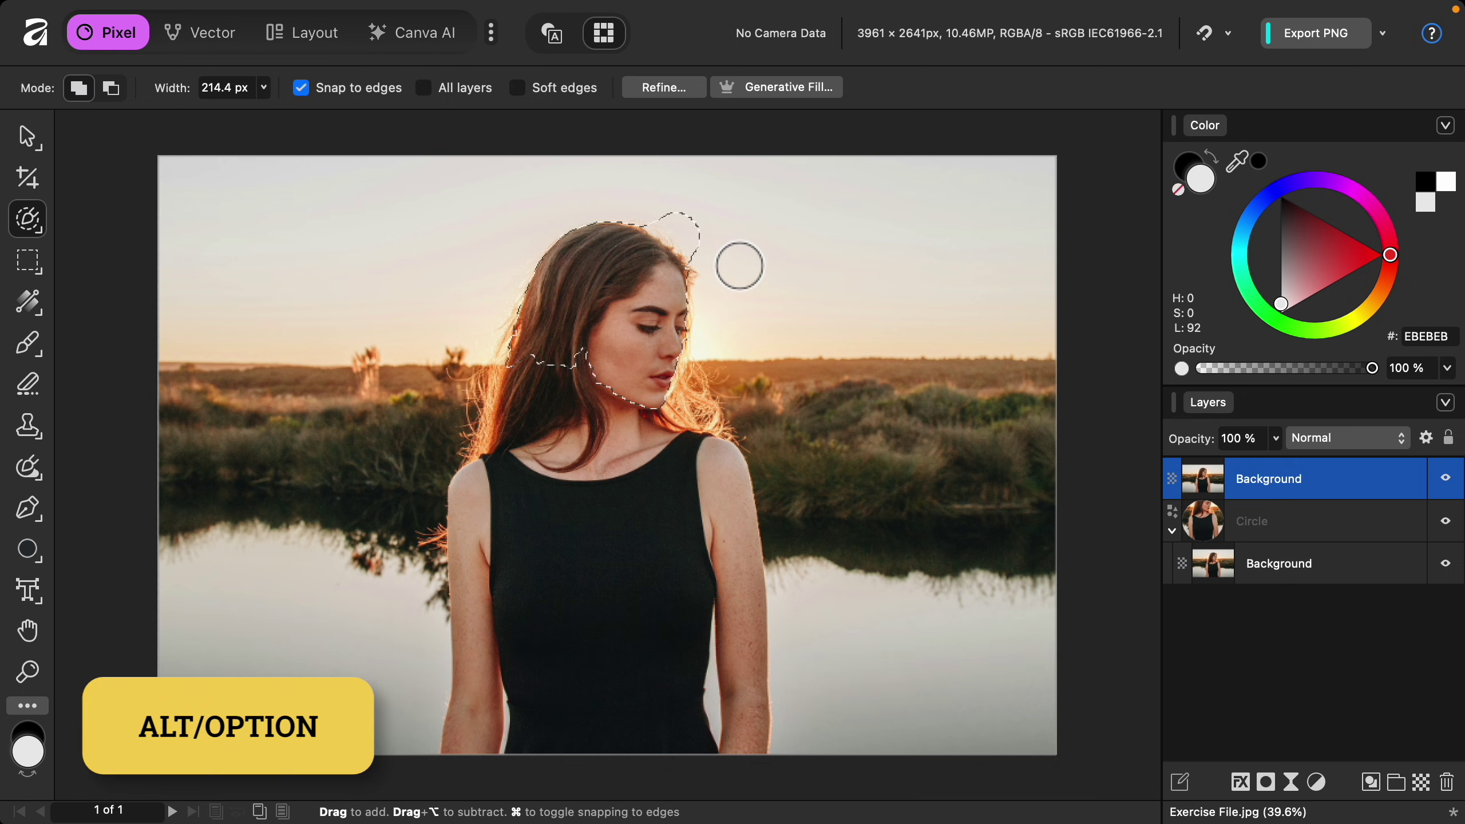
{"action": "mouse_move", "coordinate": [718, 247]}
{"action": "left_mouse_down"}
{"action": "mouse_move", "coordinate": [697, 229]}
{"action": "mouse_move", "coordinate": [720, 243]}
{"action": "left_mouse_up"}
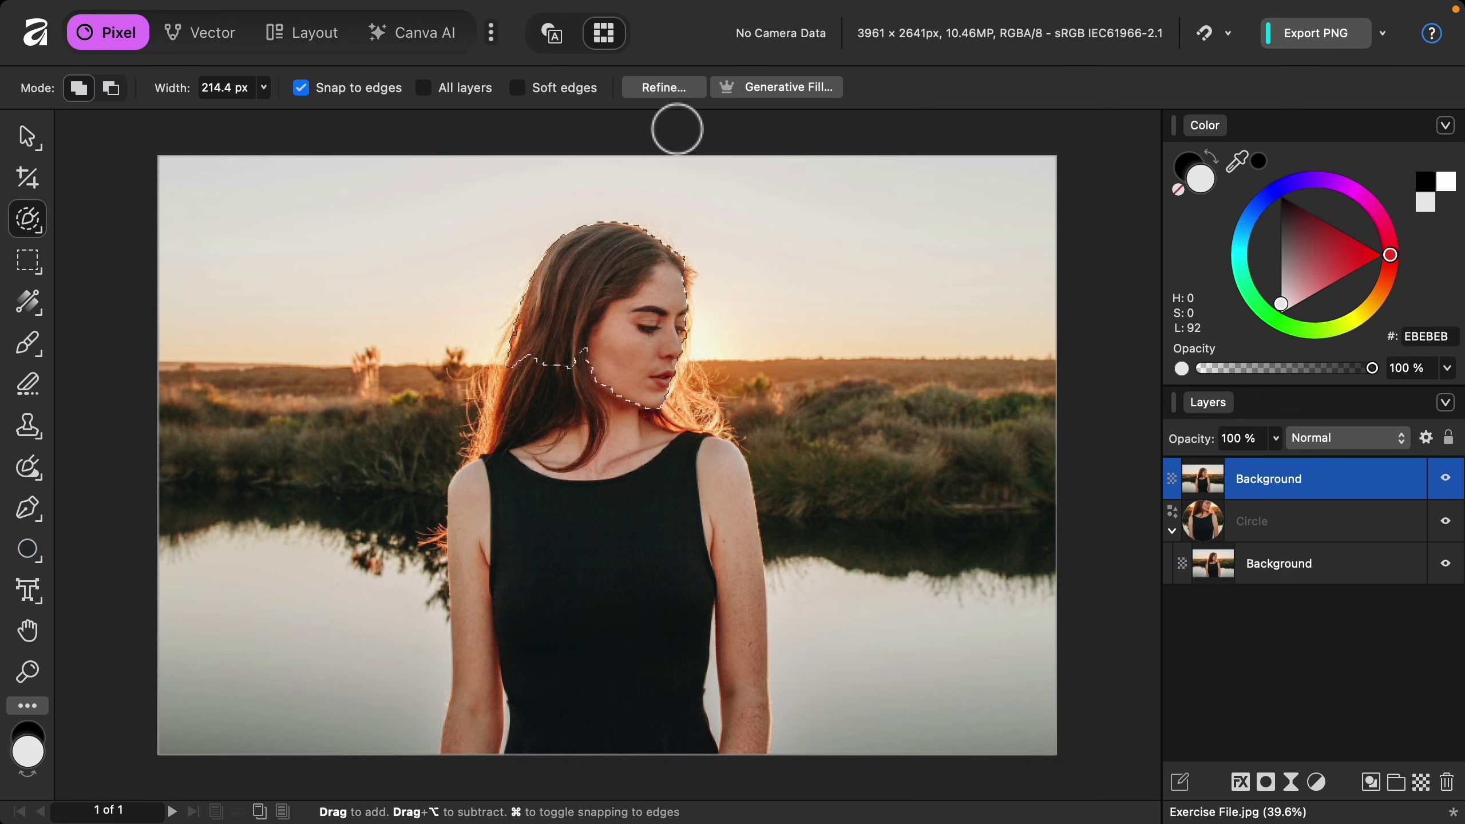
Refine the selection with a 66 px Matte brush along the hair edge and apply it
{"action": "left_click", "coordinate": [663, 87]}
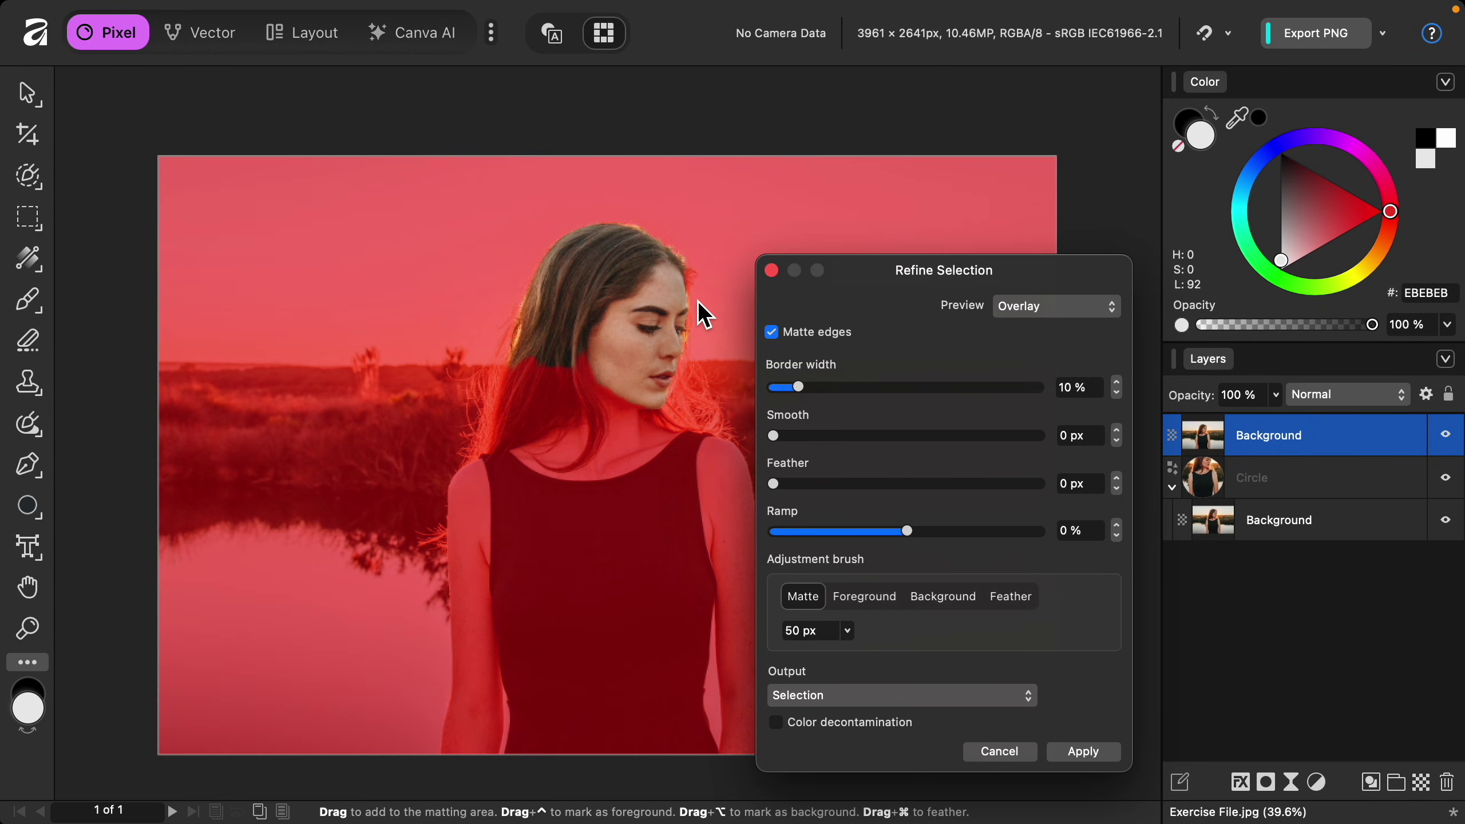
{"action": "key", "text": "bracketright"}
{"action": "mouse_move", "coordinate": [692, 321]}
{"action": "left_mouse_down"}
{"action": "mouse_move", "coordinate": [682, 267]}
{"action": "mouse_move", "coordinate": [694, 297]}
{"action": "mouse_move", "coordinate": [643, 229]}
{"action": "mouse_move", "coordinate": [586, 224]}
{"action": "left_mouse_up"}
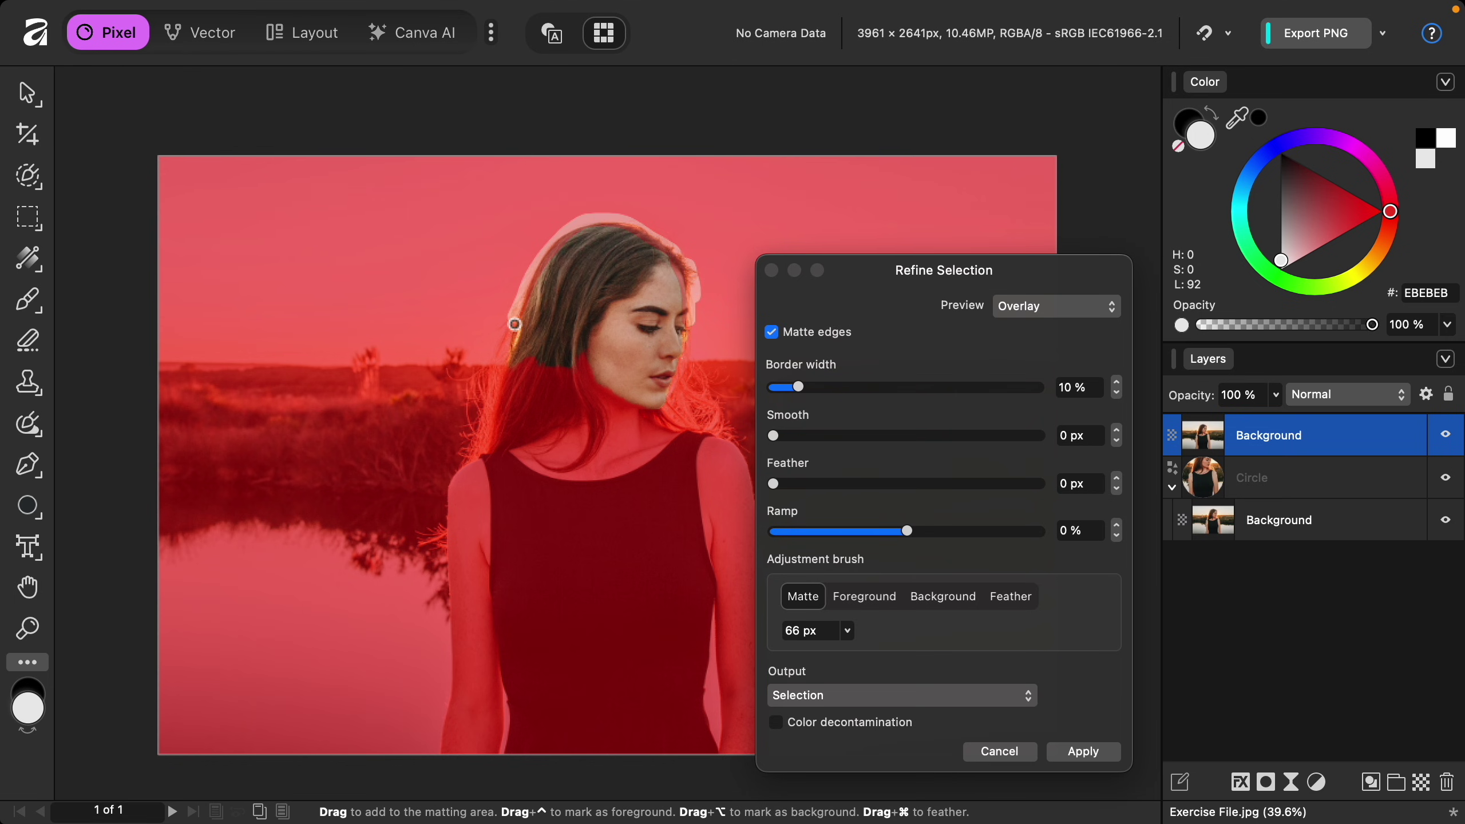
{"action": "left_click_drag", "start_coordinate": [514, 325], "coordinate": [513, 337]}
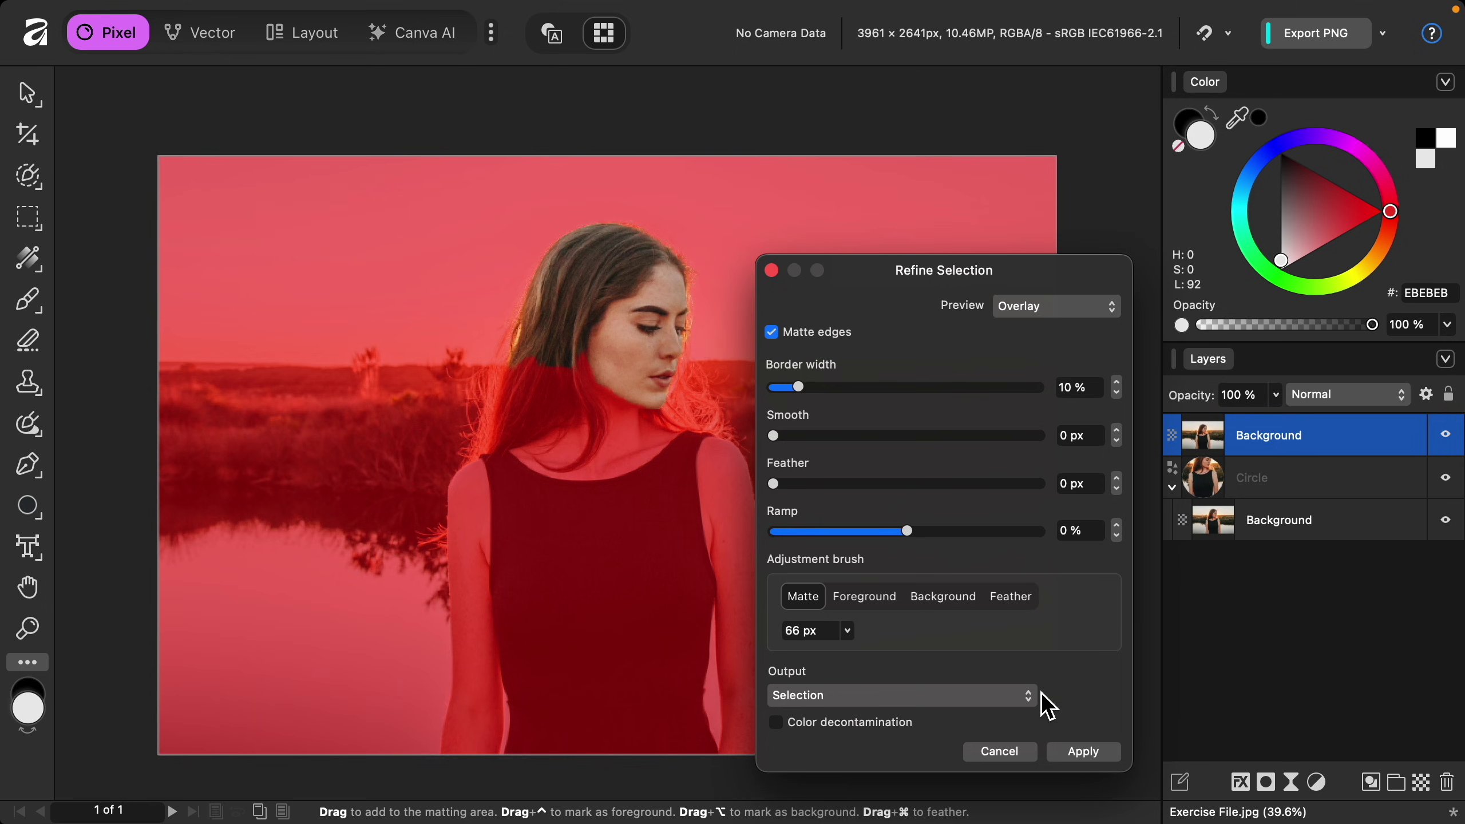
{"action": "left_click", "coordinate": [1094, 751]}
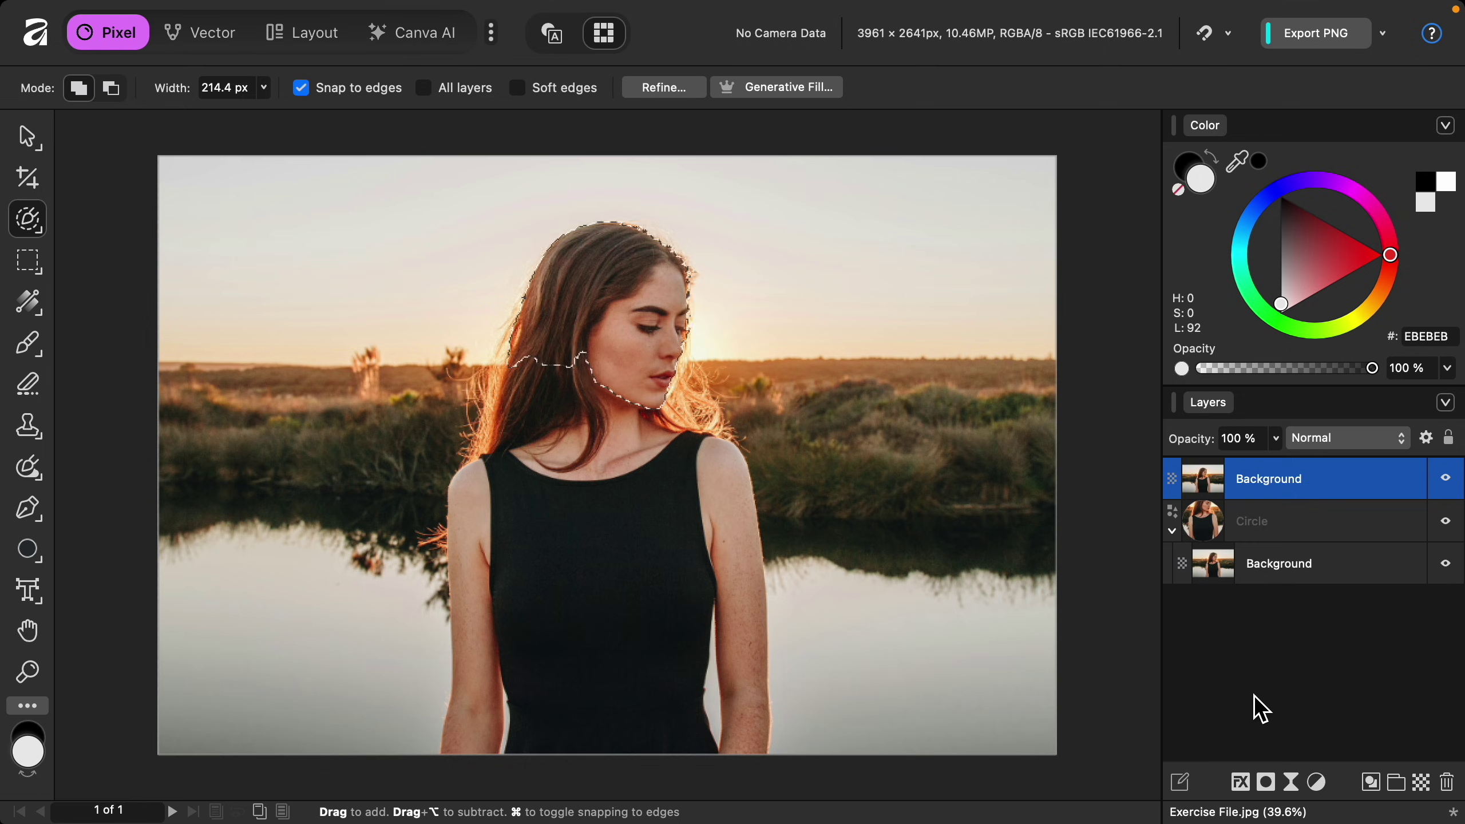
Mask the top photo copy to the head-and-hair selection, deselect, and compare by toggling its visibility
{"action": "left_click", "coordinate": [1267, 782]}
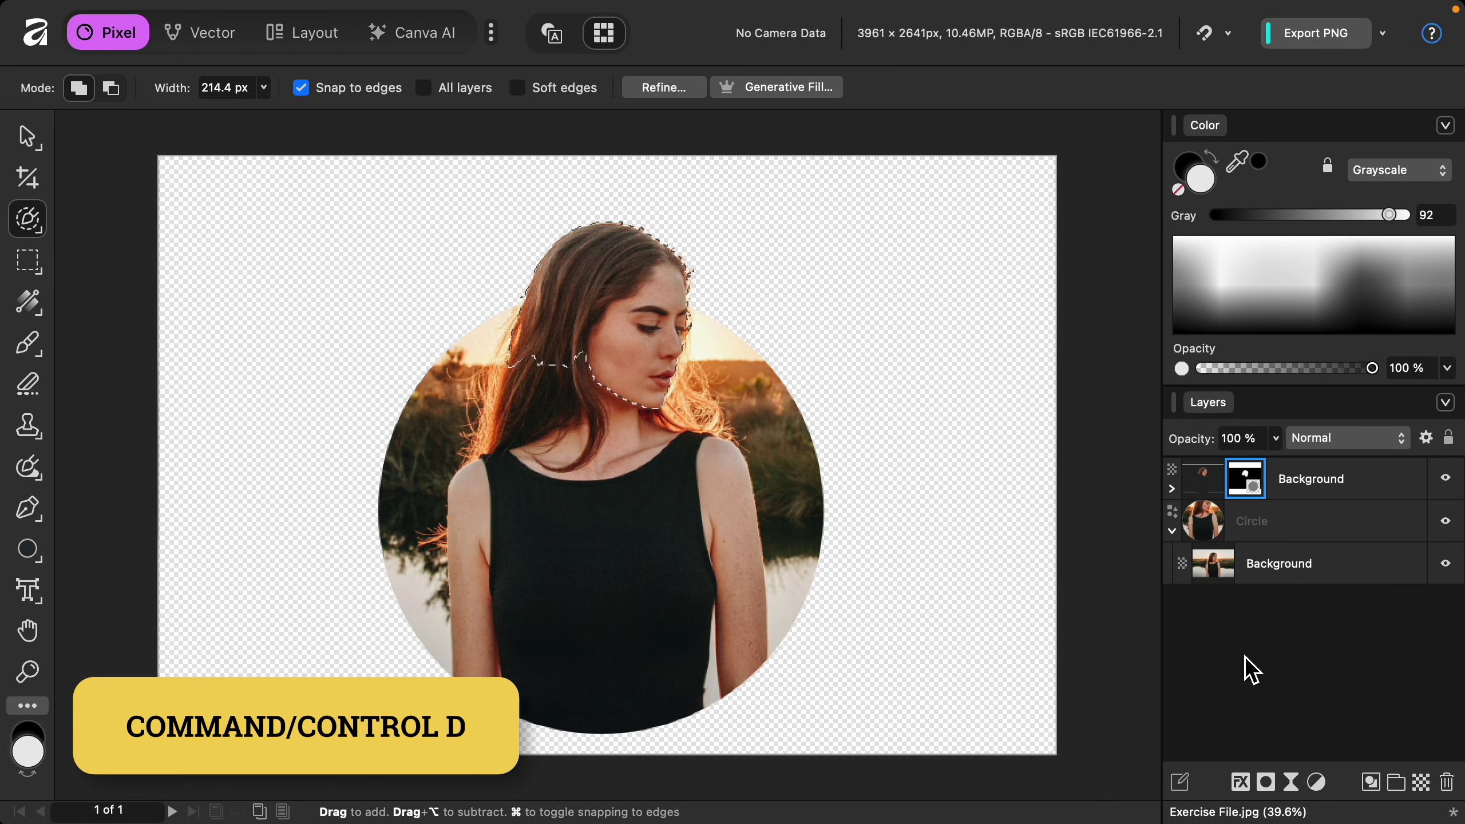
{"action": "key", "text": "super+d"}
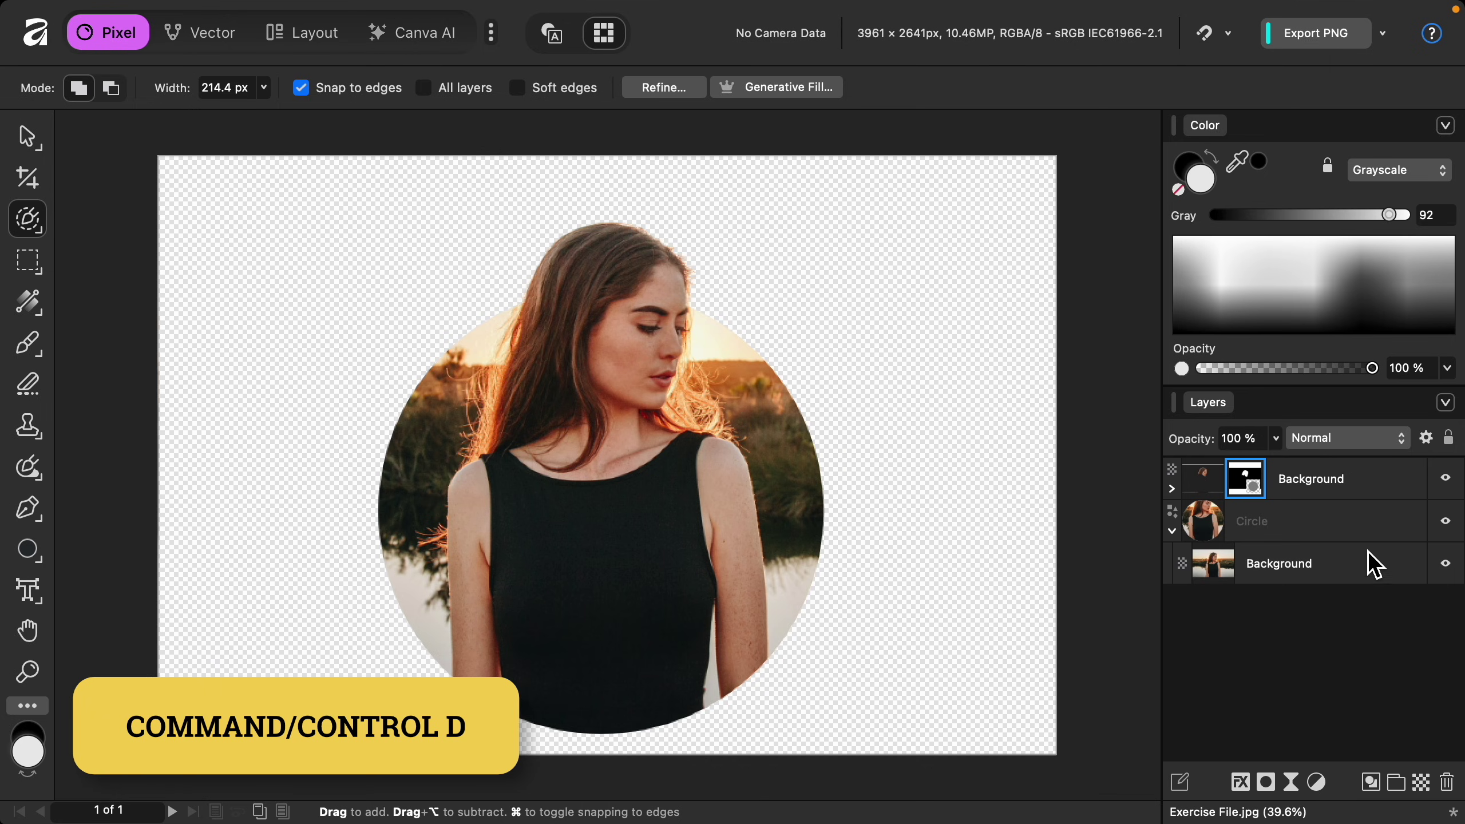
{"action": "left_click", "coordinate": [1447, 480]}
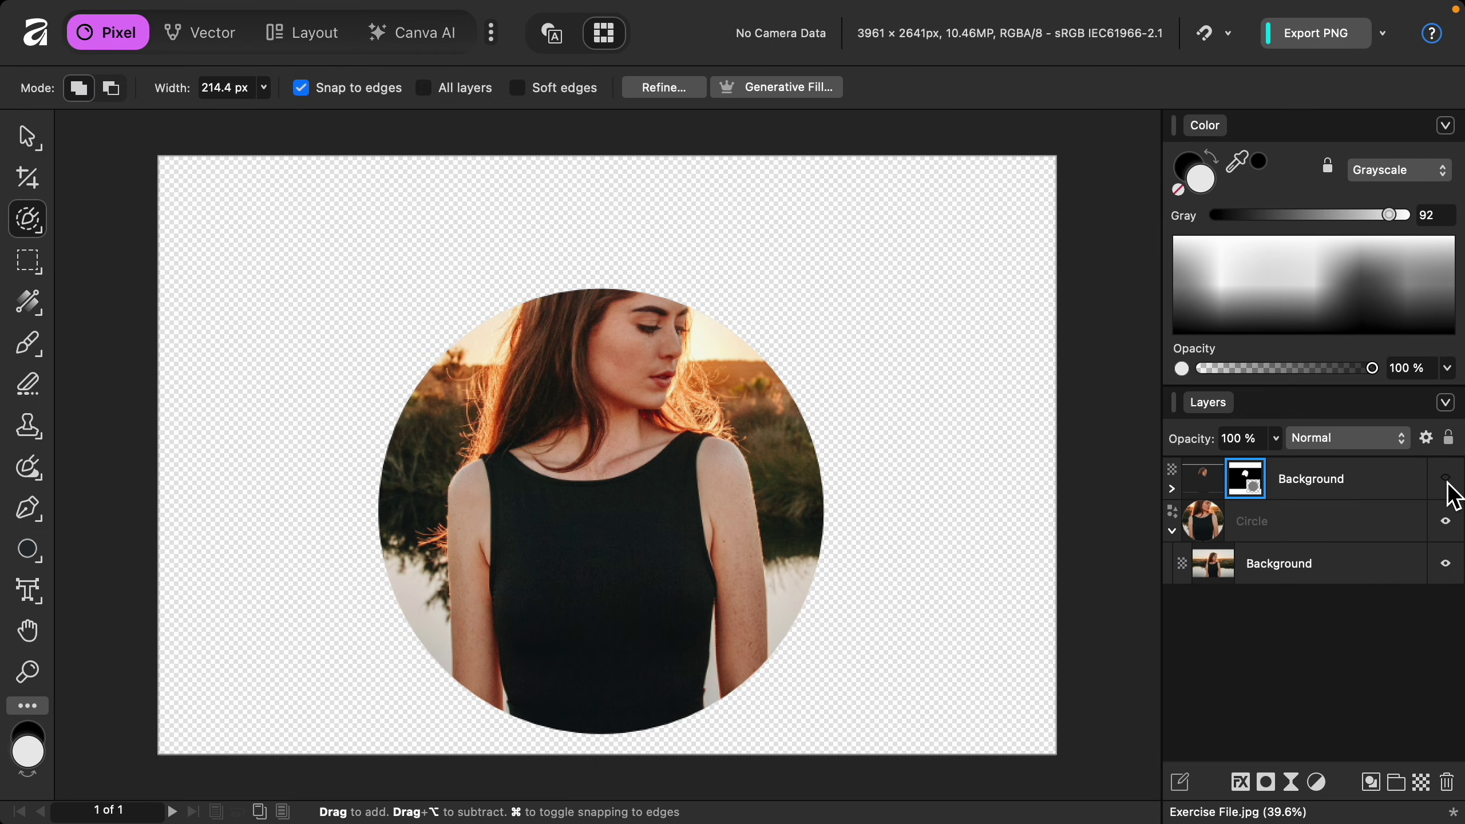
{"action": "left_click", "coordinate": [1446, 480]}
{"action": "left_click", "coordinate": [1446, 480]}
{"action": "left_click", "coordinate": [1447, 480]}
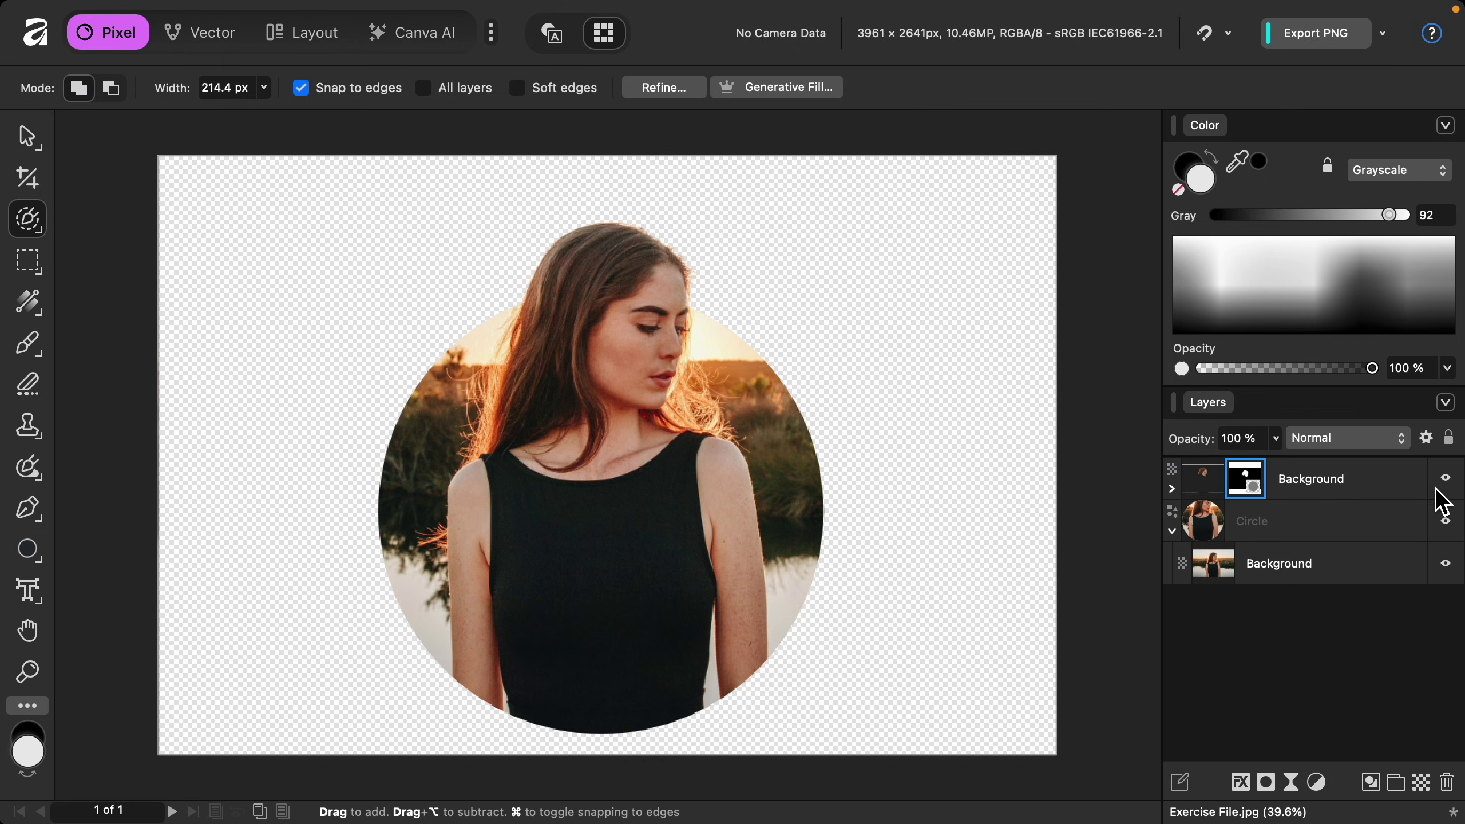
{"action": "left_click", "coordinate": [1320, 528]}
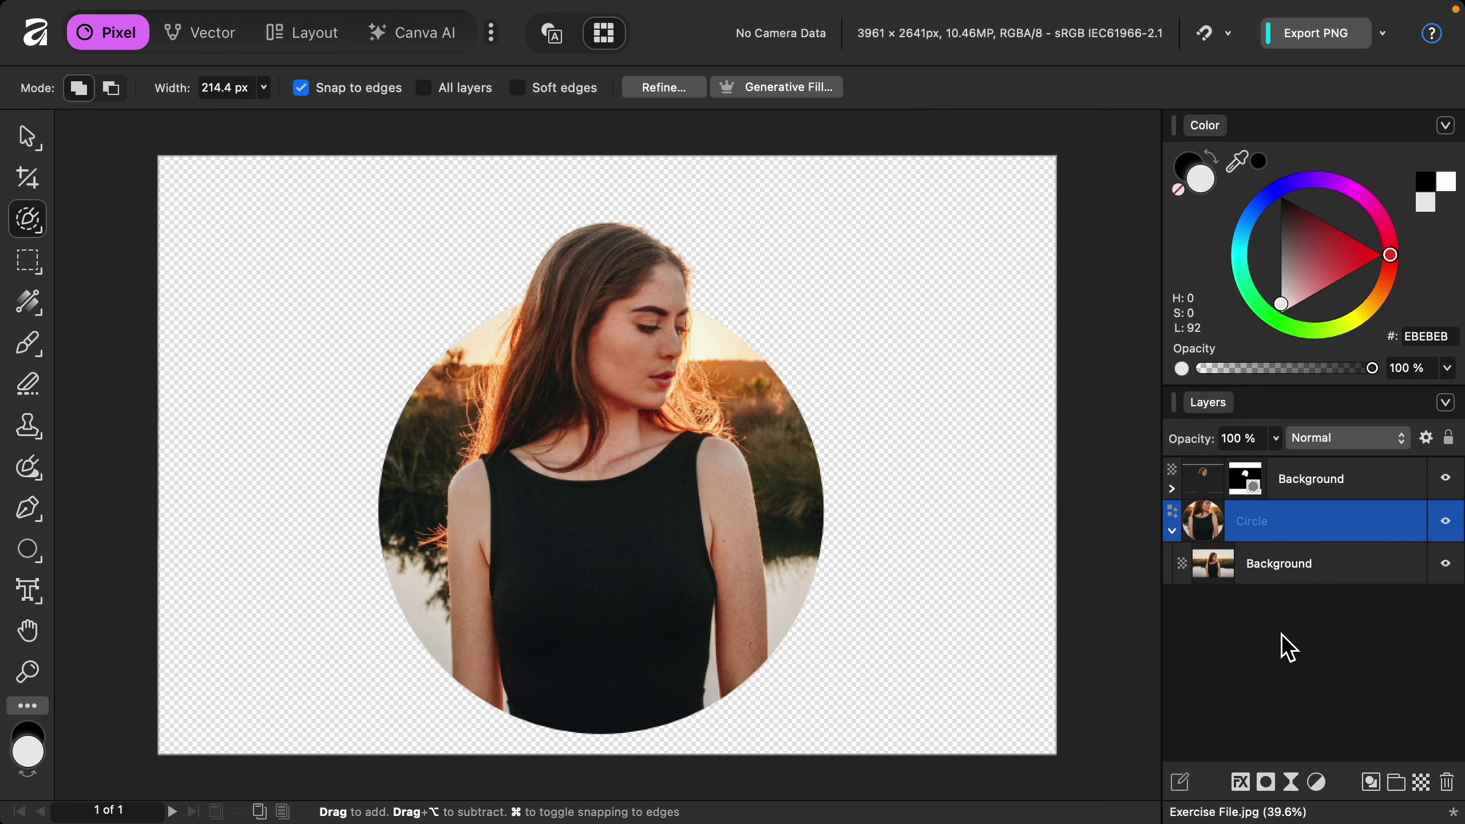
Add a black Outline effect to the Circle layer with 53.5 px radius, aligned Outside
{"action": "left_click", "coordinate": [1241, 782]}
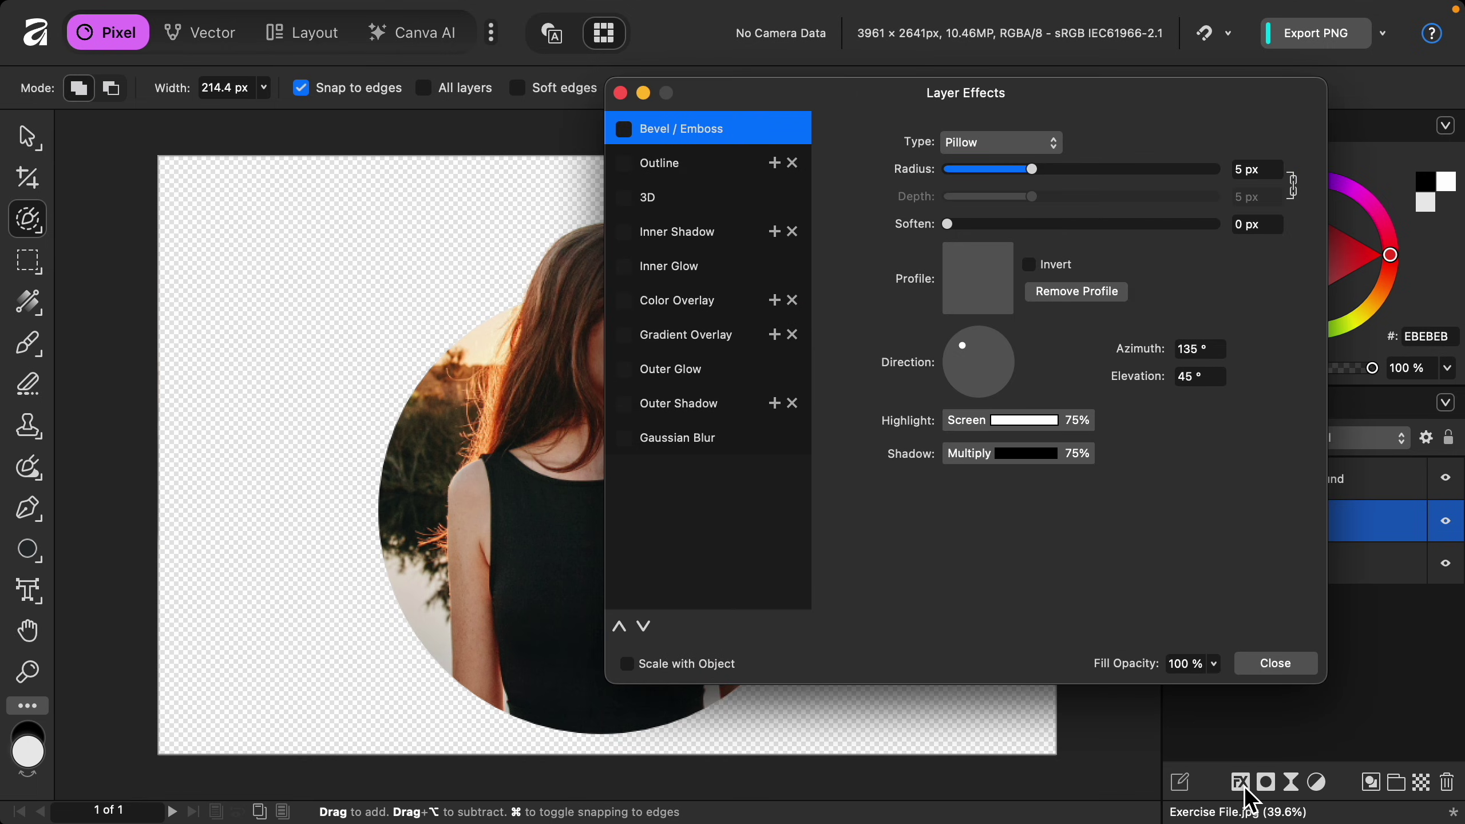
{"action": "scroll", "coordinate": [989, 728], "scroll_direction": "right", "scroll_amount": 5}
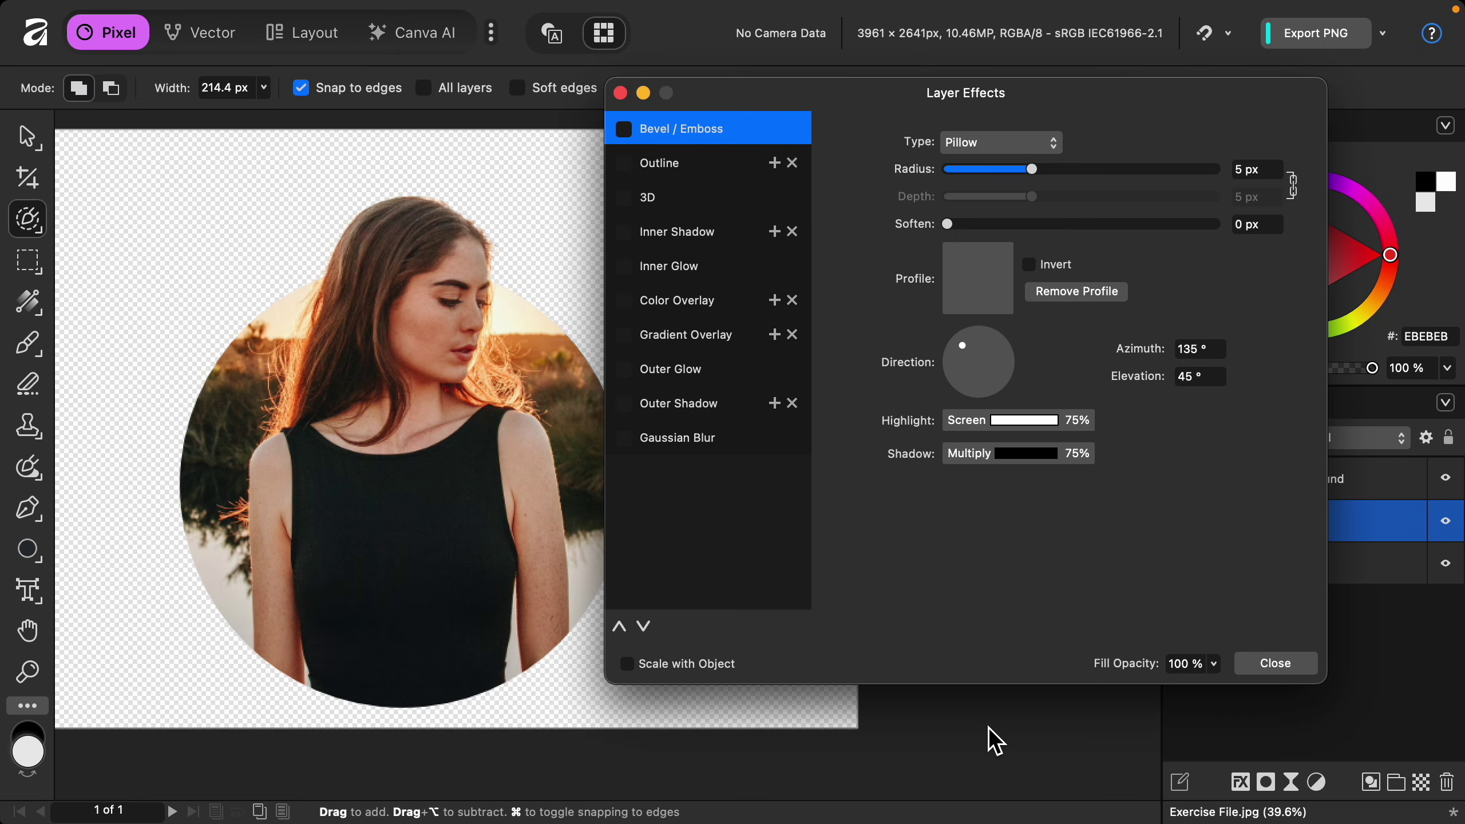
{"action": "scroll", "coordinate": [988, 727], "scroll_direction": "right", "scroll_amount": 1}
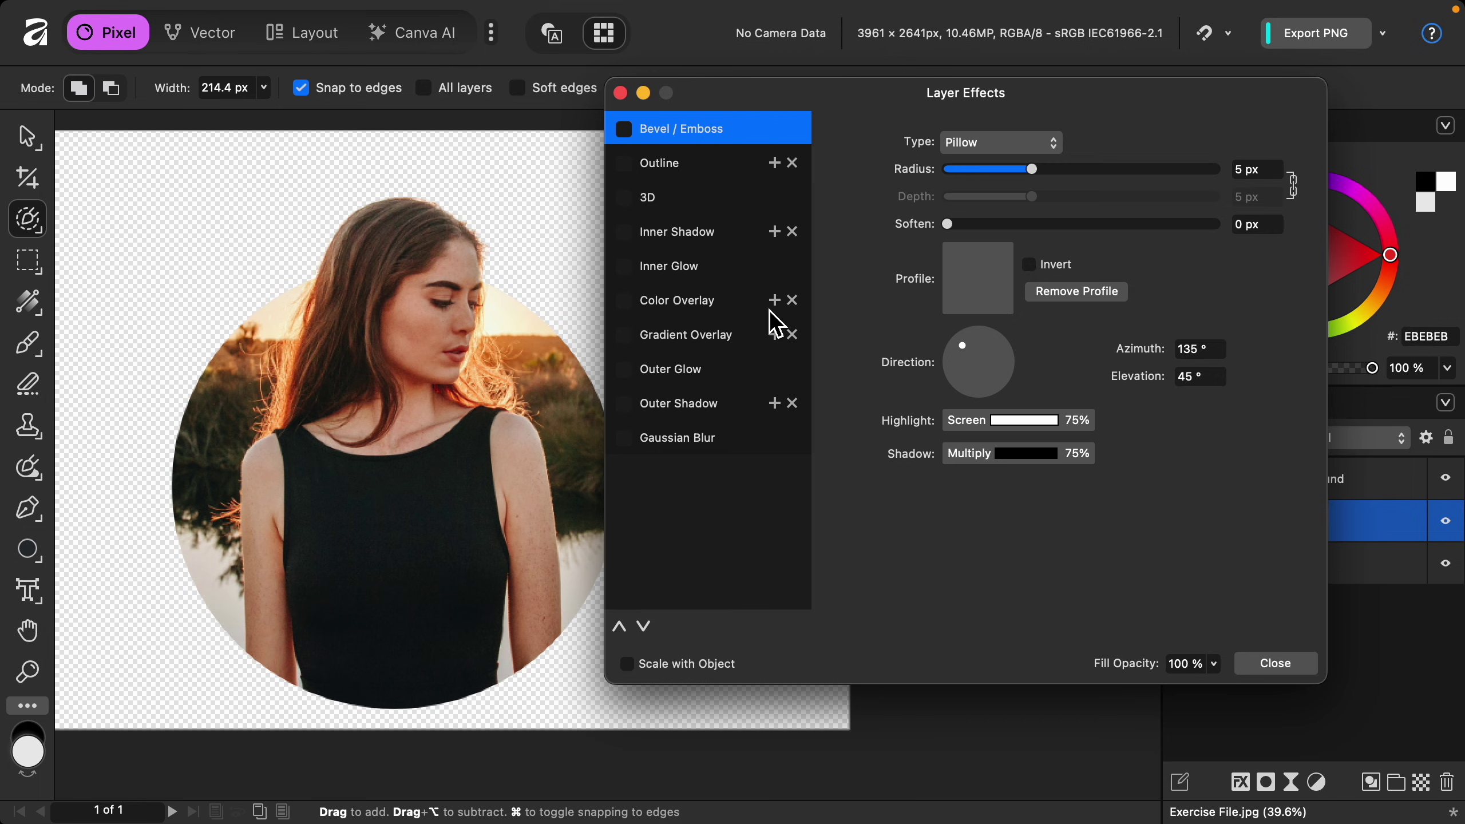
{"action": "left_click", "coordinate": [720, 171]}
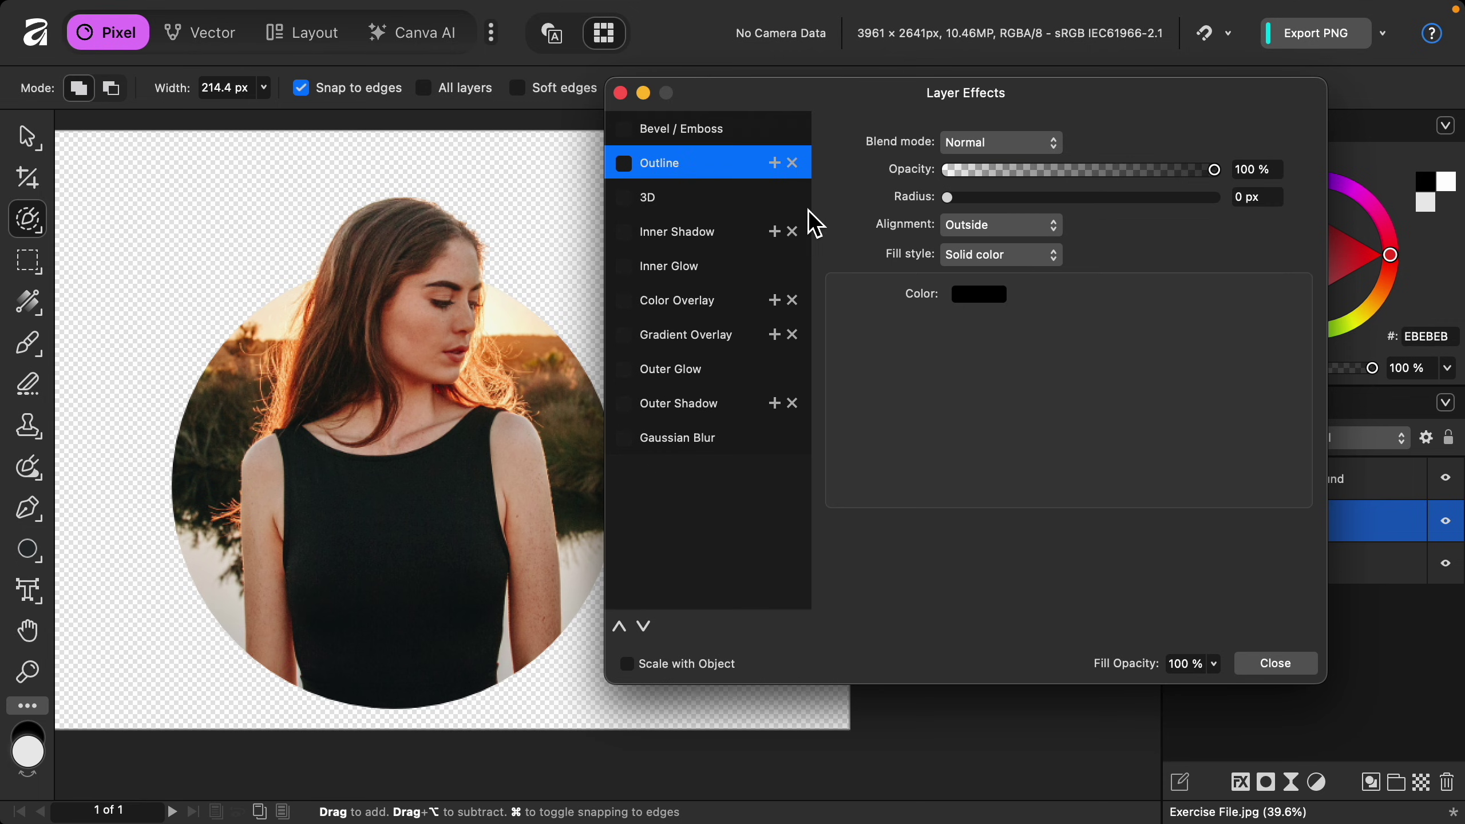
{"action": "left_click_drag", "start_coordinate": [952, 207], "coordinate": [1189, 199]}
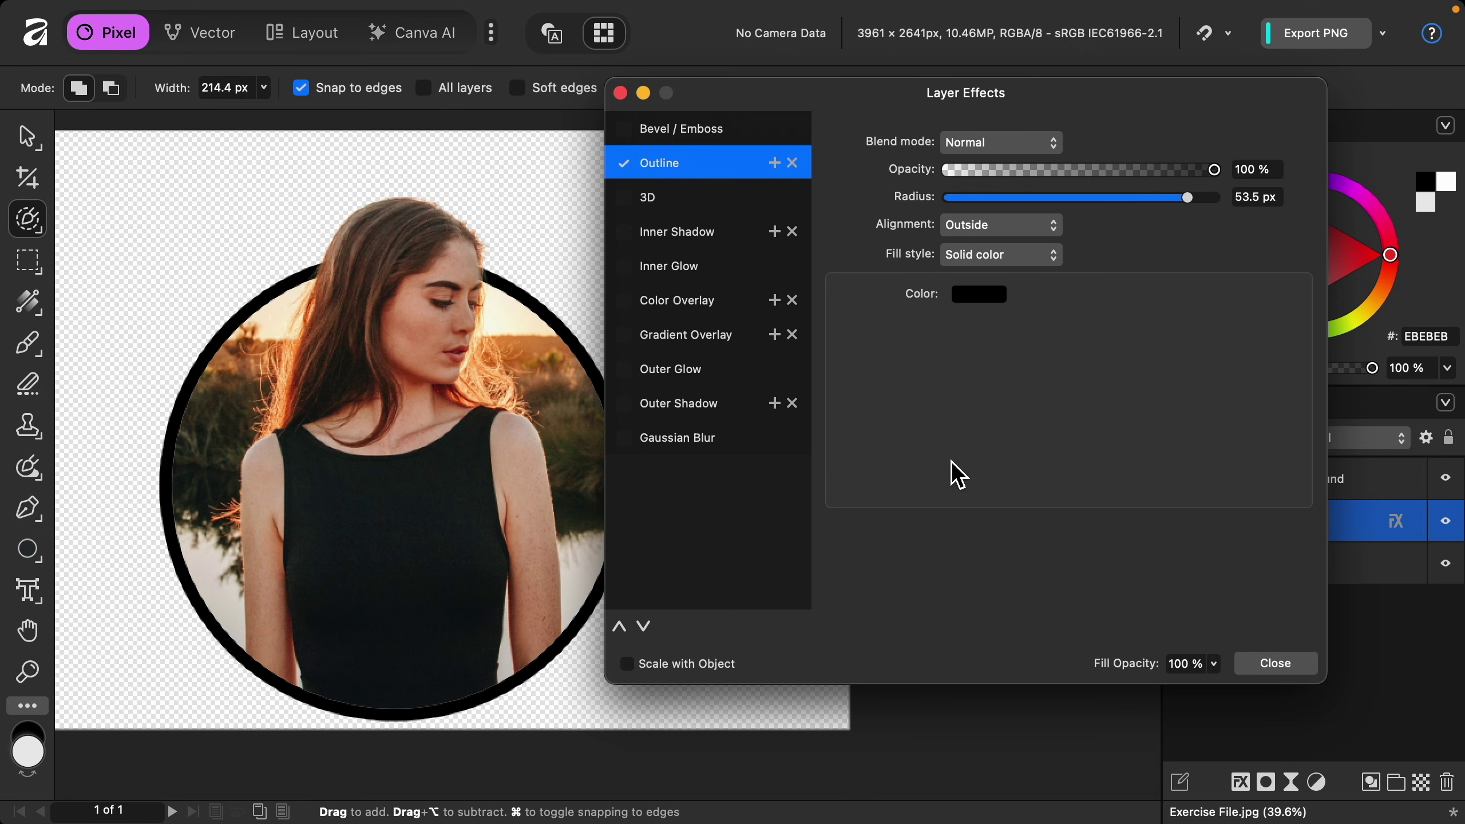
{"action": "left_click", "coordinate": [1036, 226]}
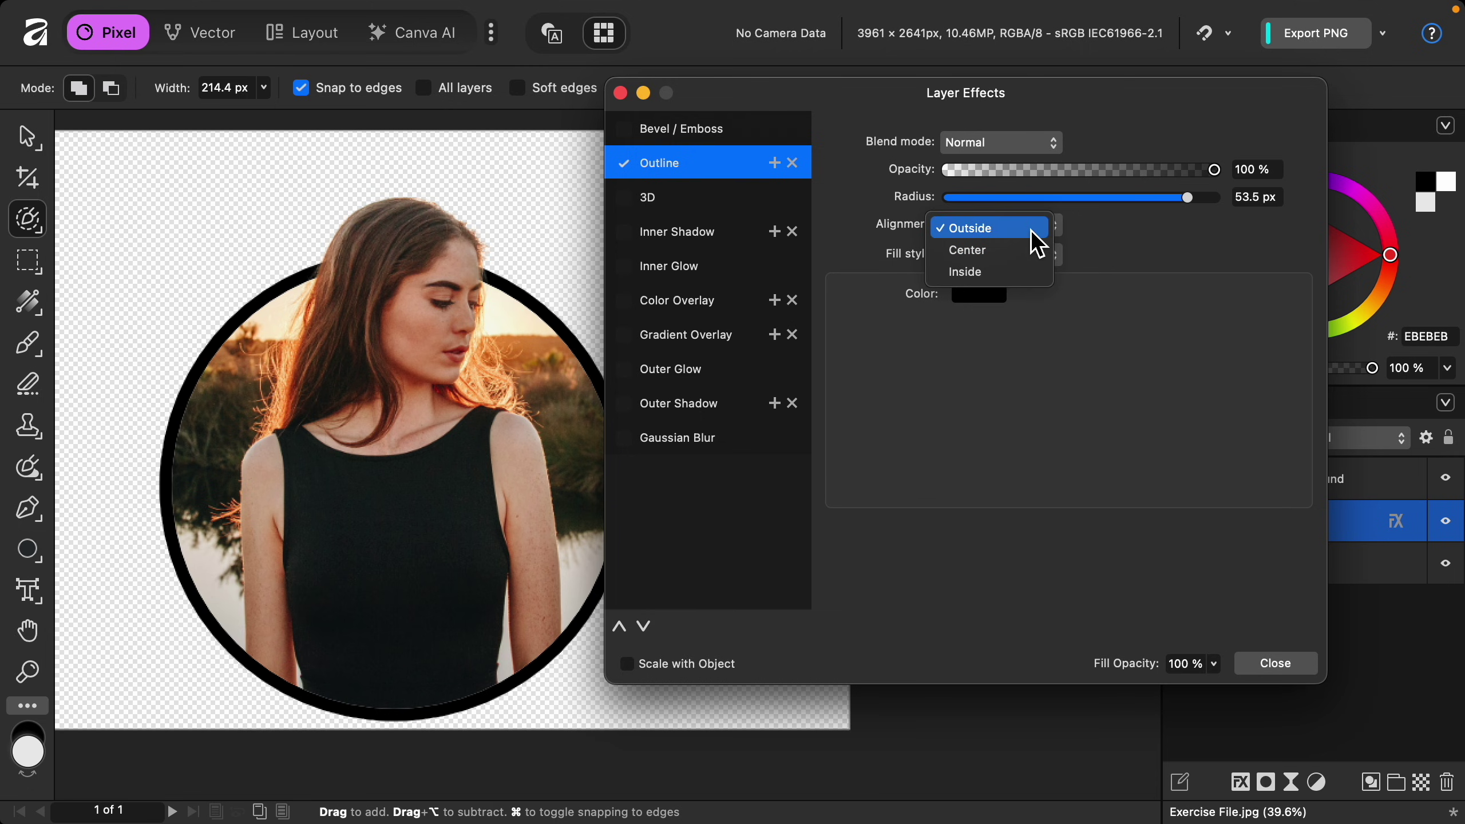
{"action": "left_click", "coordinate": [1026, 252]}
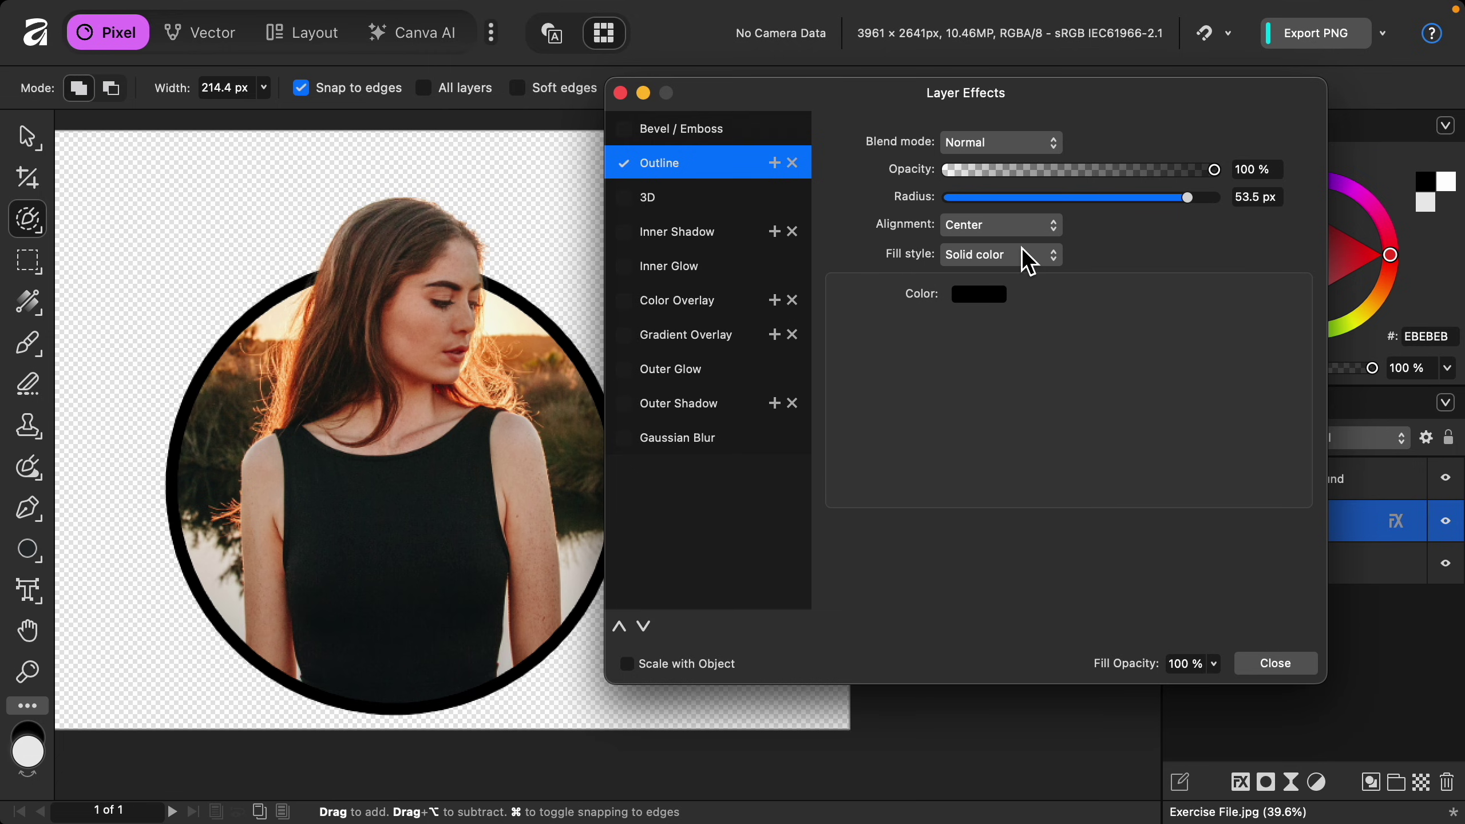
{"action": "left_click", "coordinate": [1021, 231]}
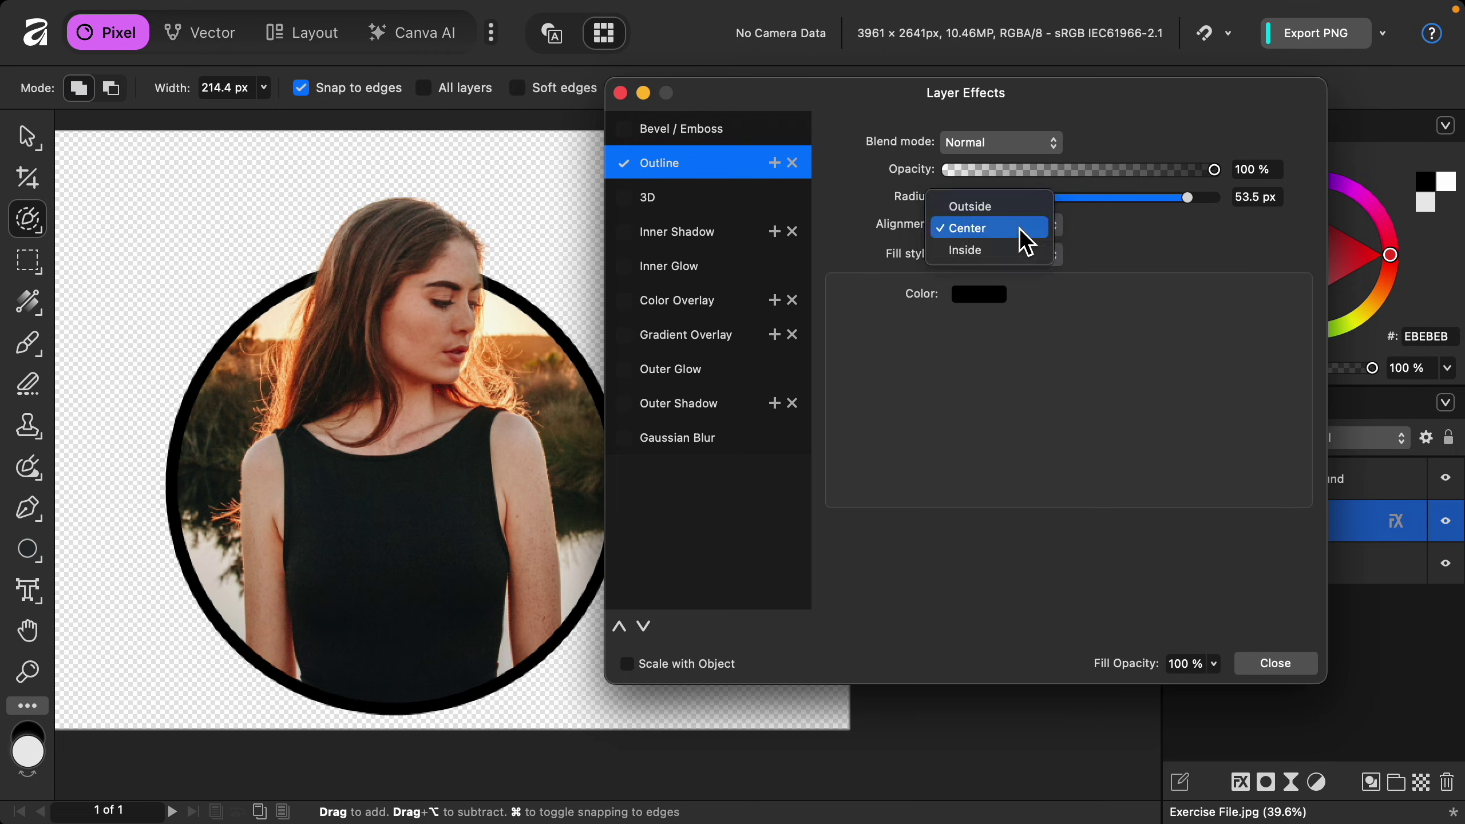
{"action": "left_click", "coordinate": [1024, 209]}
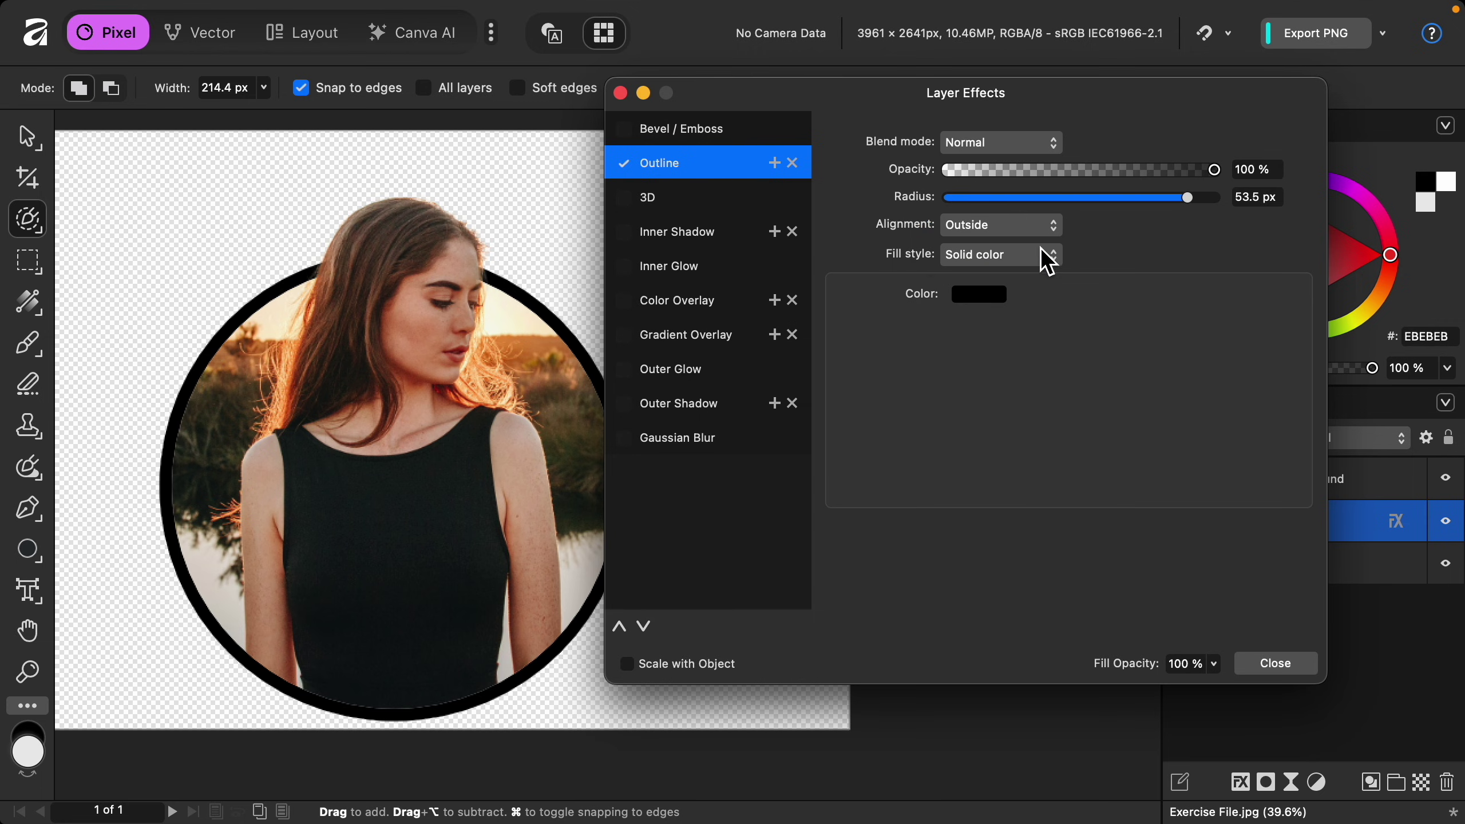
{"action": "left_click", "coordinate": [1268, 664]}
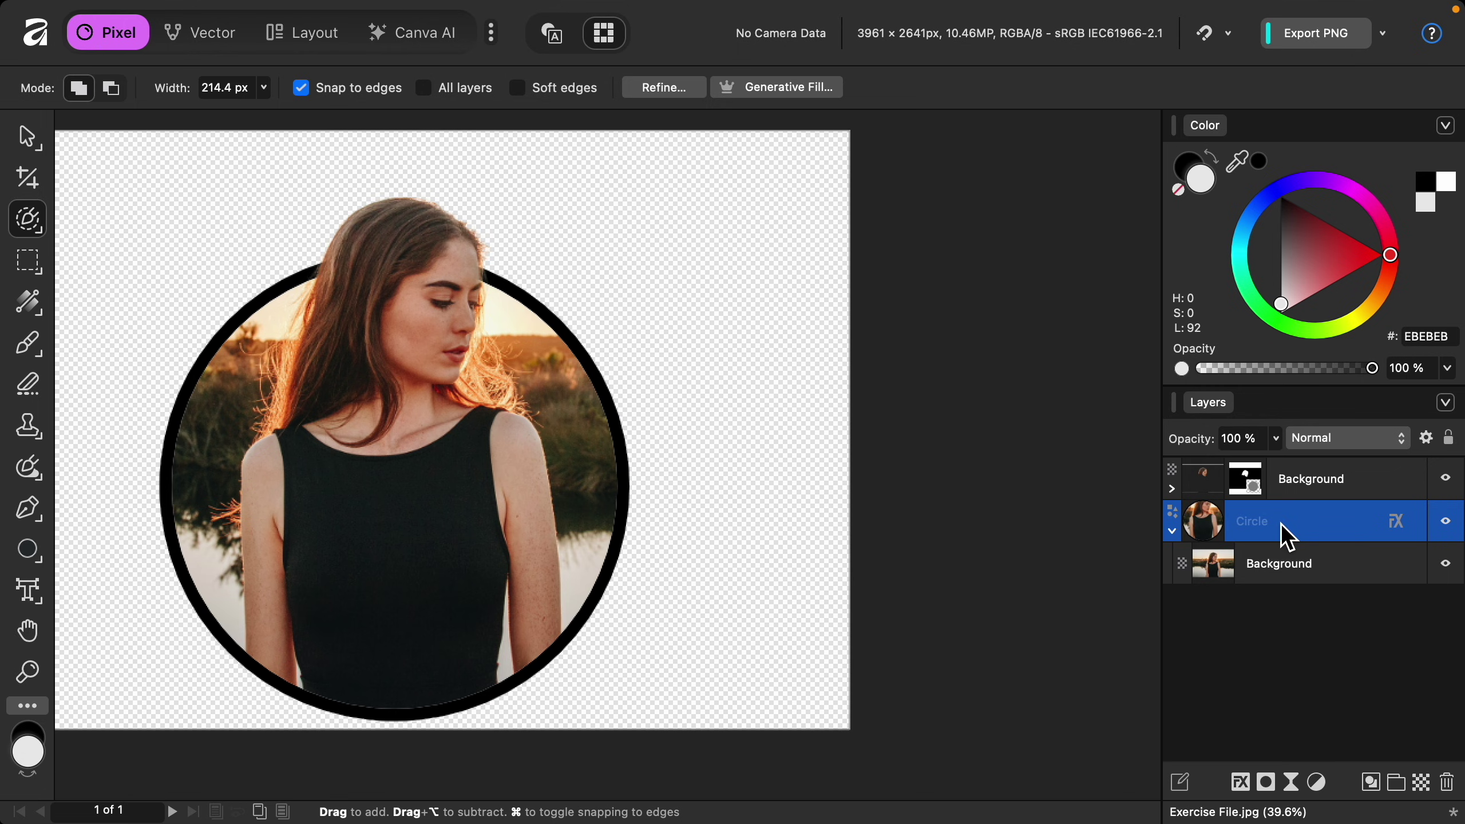
Set the secondary colour to none and pan to view the whole portrait
{"action": "left_click", "coordinate": [1179, 190]}
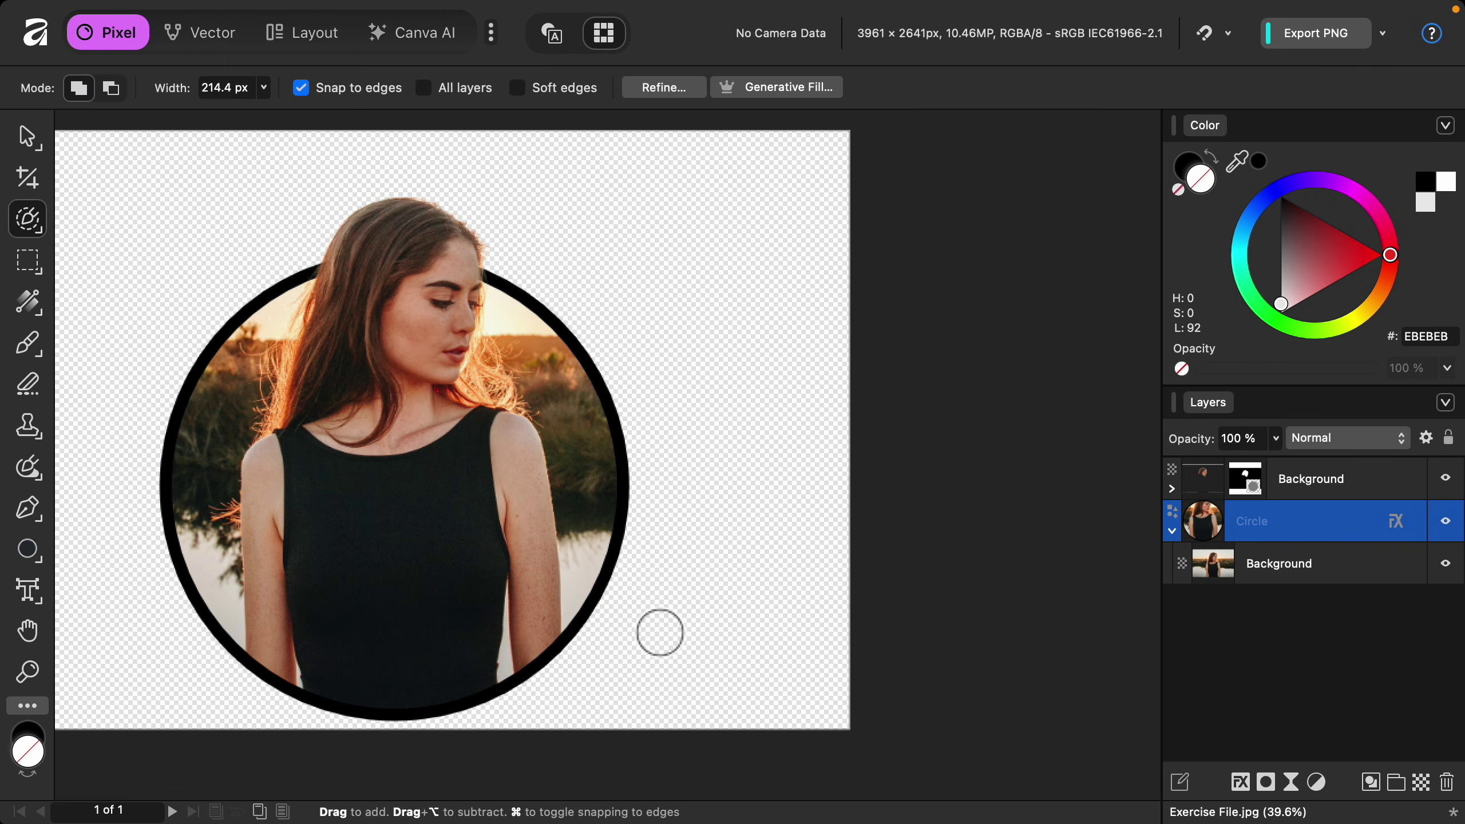
{"action": "scroll", "coordinate": [661, 632], "scroll_direction": "left", "scroll_amount": 5}
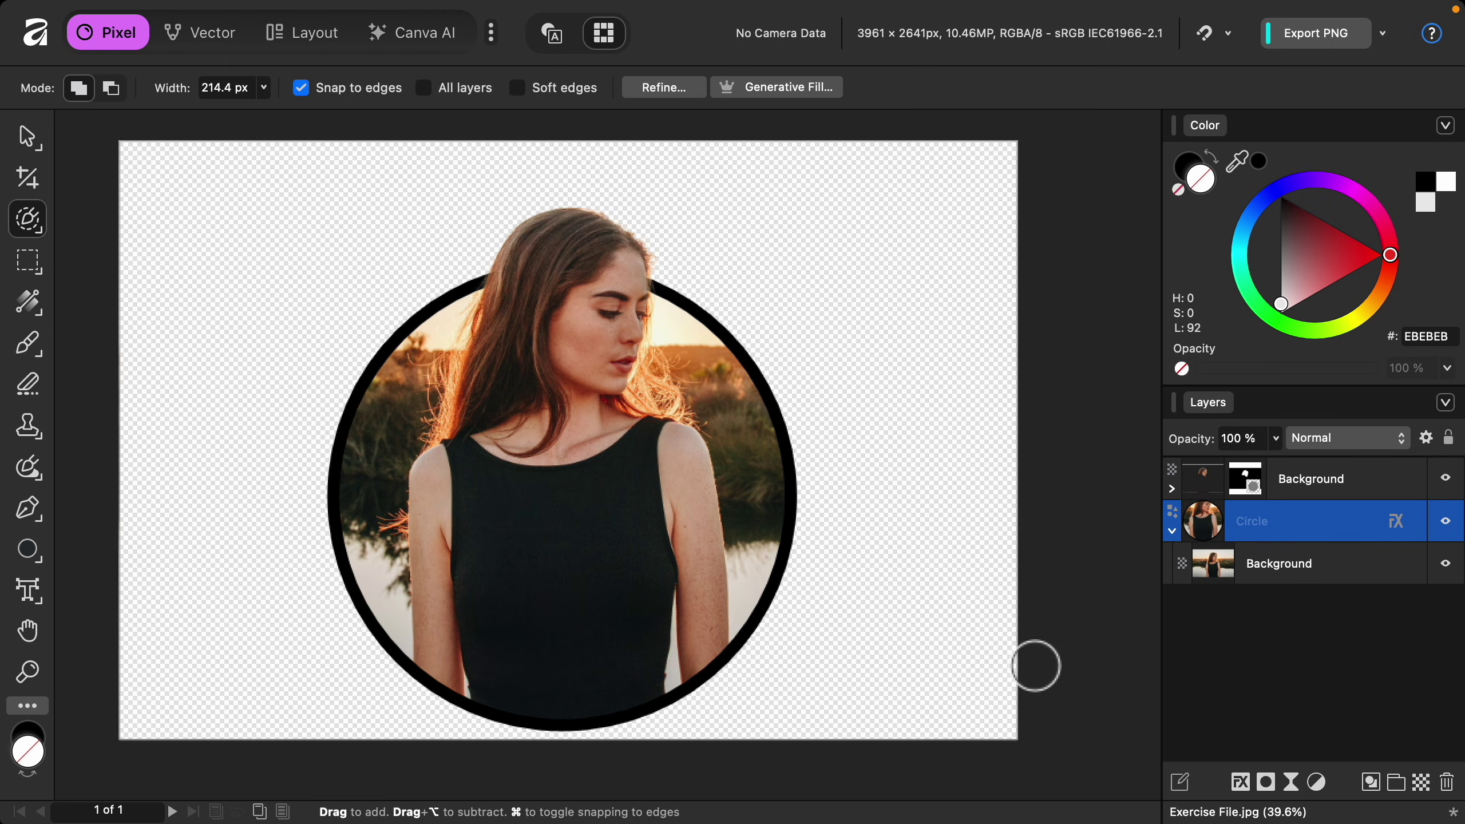